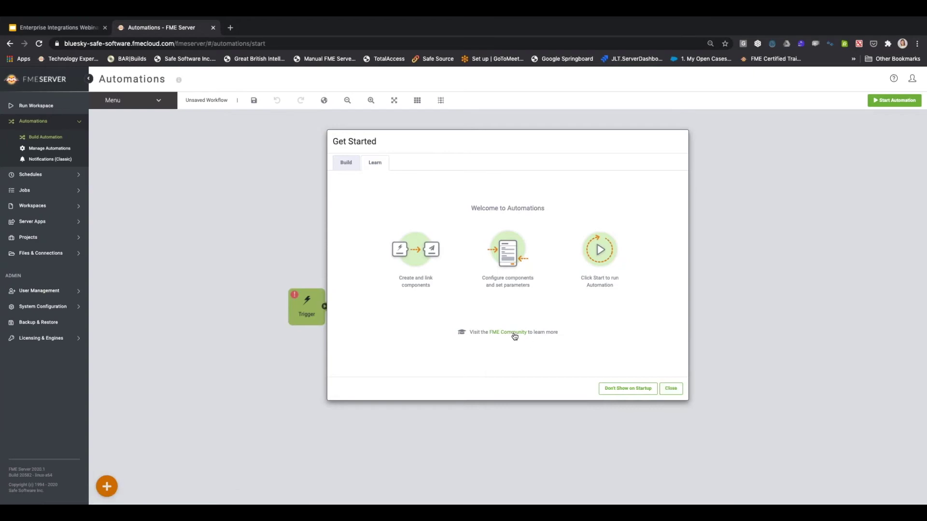
Dismiss the Get Started dialog and set the Trigger component's event to Schedule initiated
left_click(672, 391)
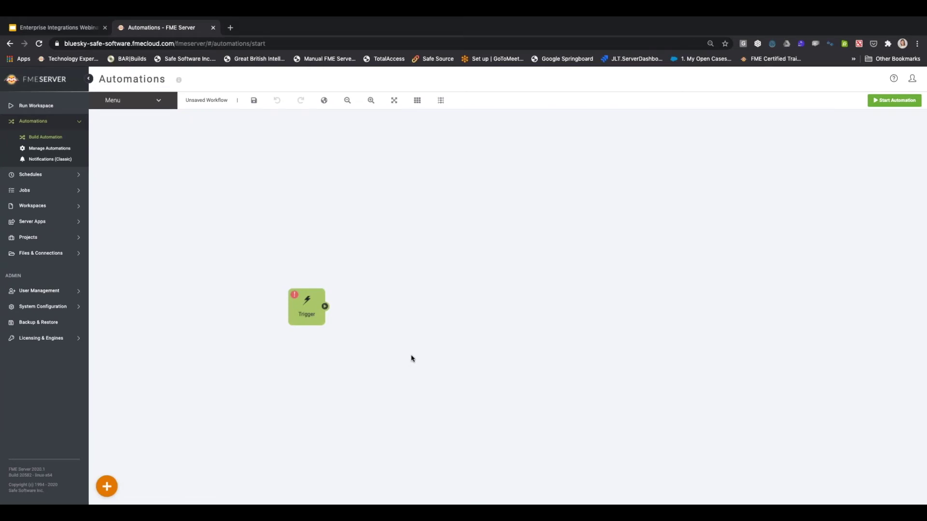
double_click(312, 310)
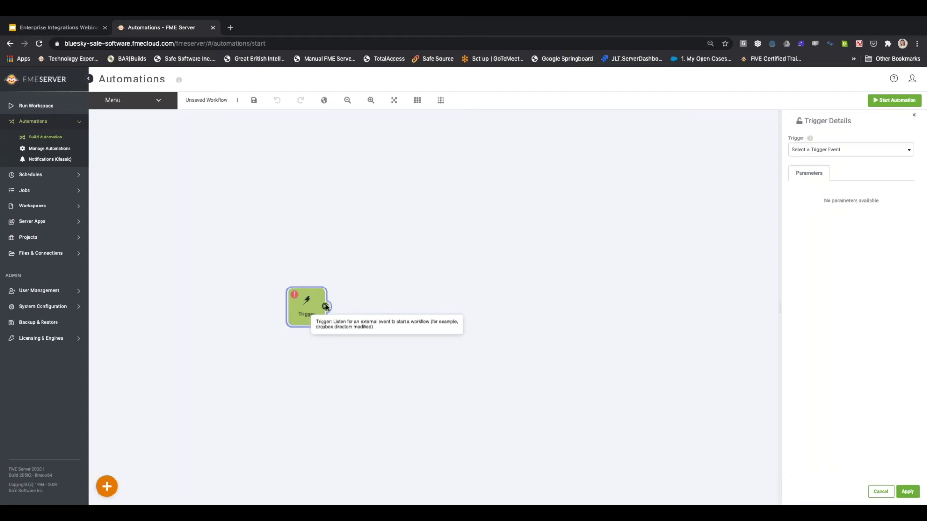
left_click_drag(780, 309, 681, 308)
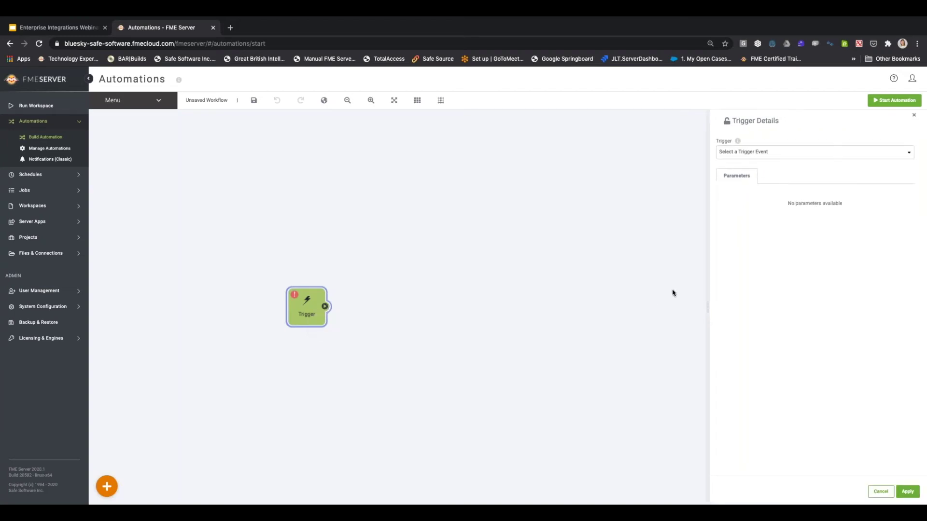
left_click(793, 153)
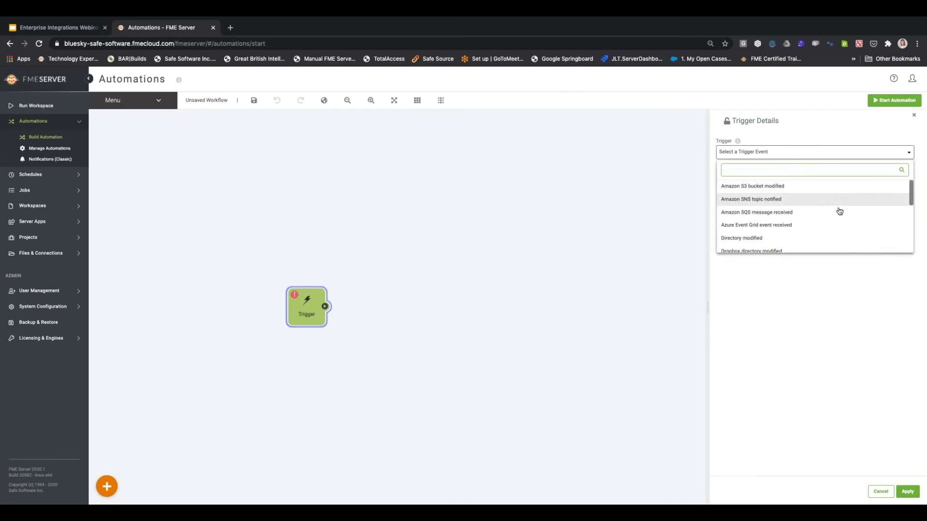
scroll(843, 231, "down", 1)
scroll(843, 231, "down", 6)
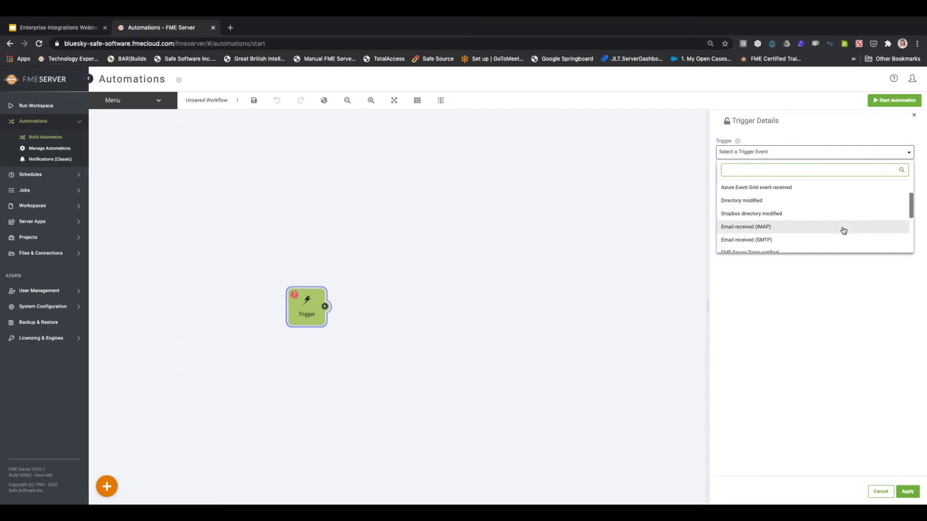
scroll(844, 231, "down", 1)
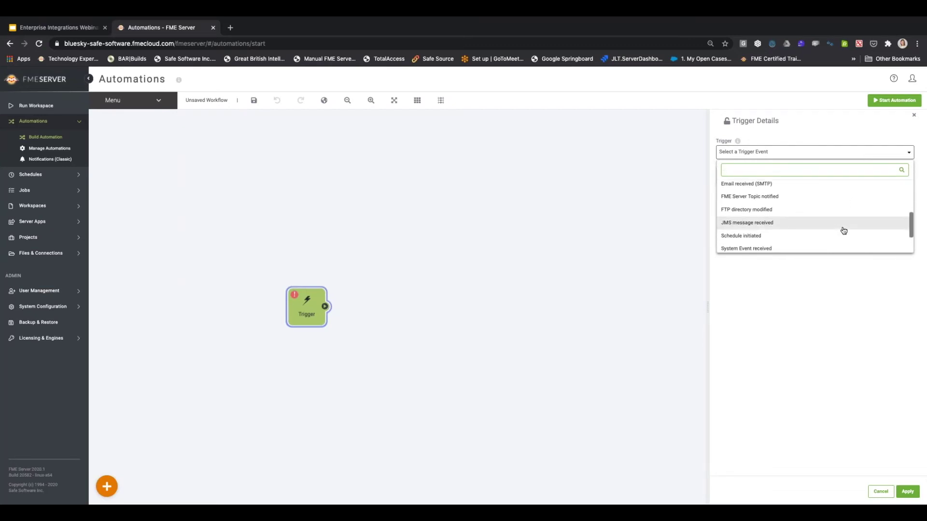
scroll(843, 231, "down", 4)
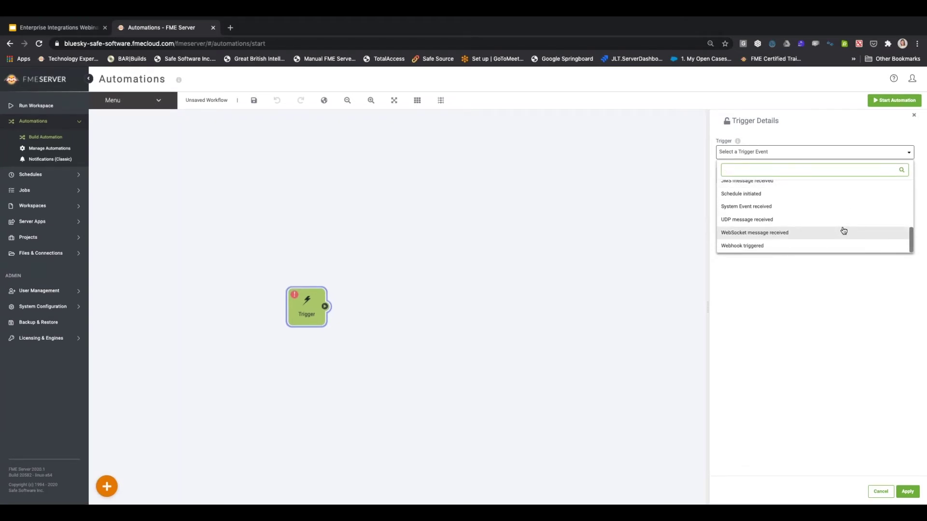
scroll(843, 231, "up", 6)
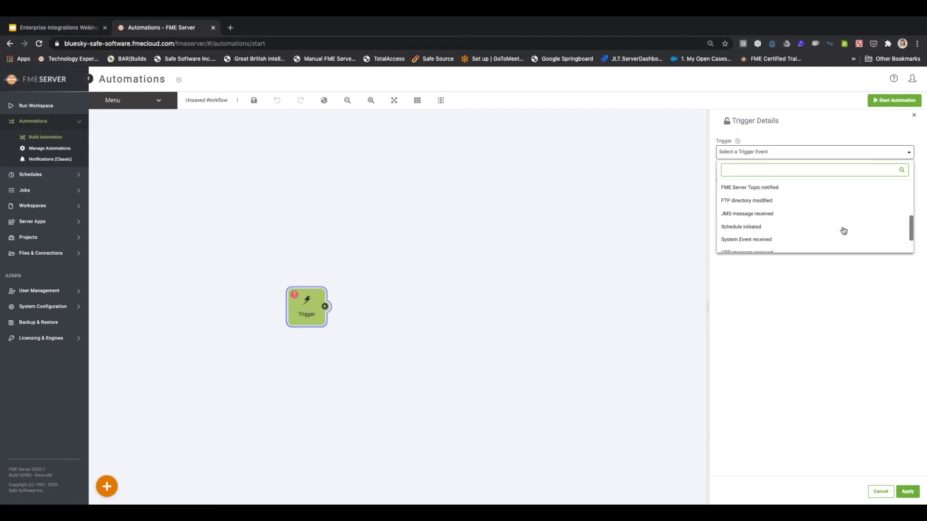
scroll(843, 231, "up", 3)
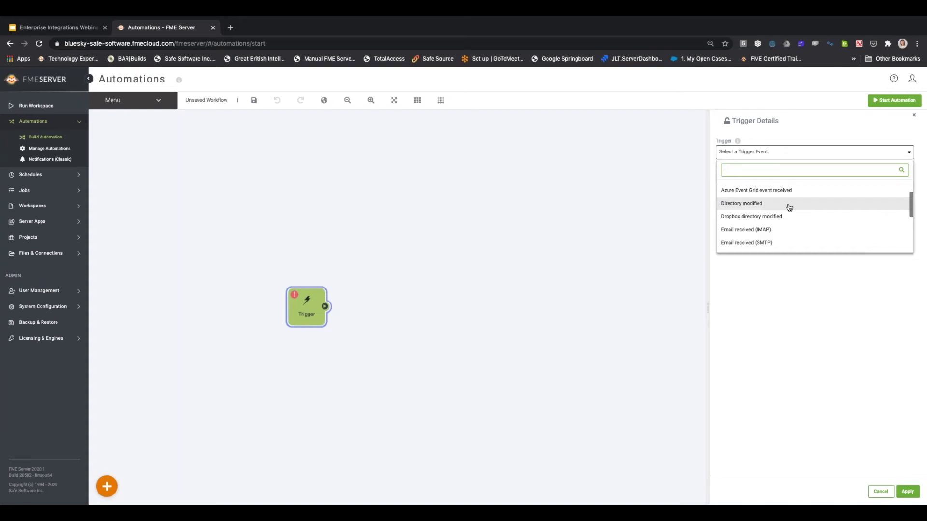
scroll(790, 208, "down", 5)
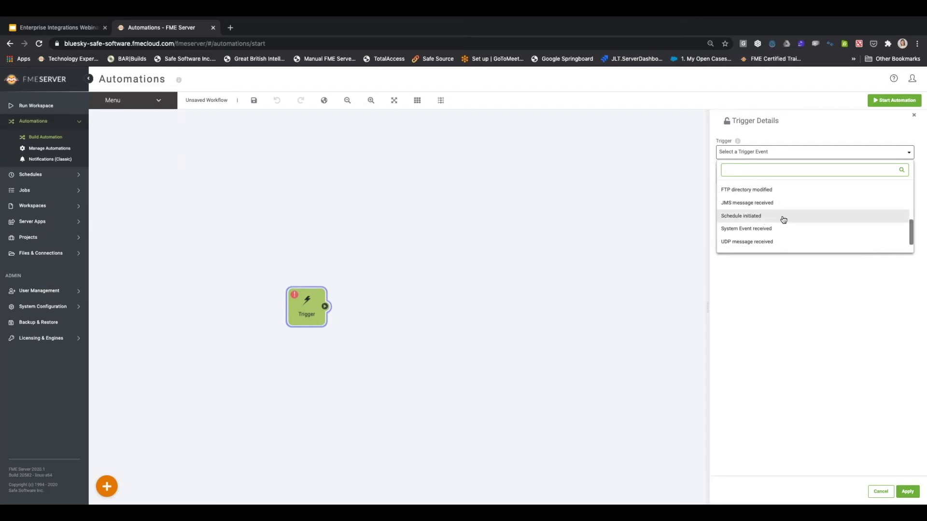
left_click(783, 218)
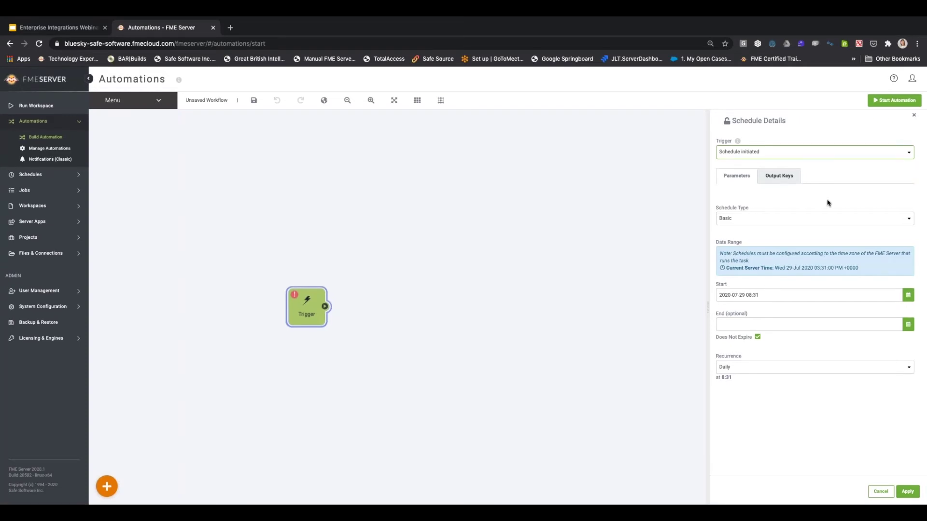
Set the schedule type to Repeat On Interval every 1 day, have it start immediately, and apply the trigger settings
left_click(776, 219)
left_click(756, 247)
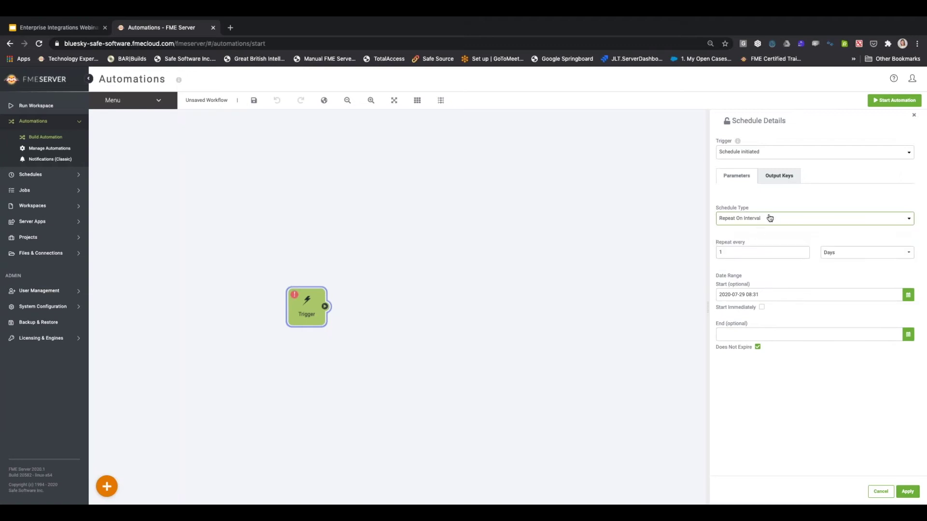
left_click(773, 254)
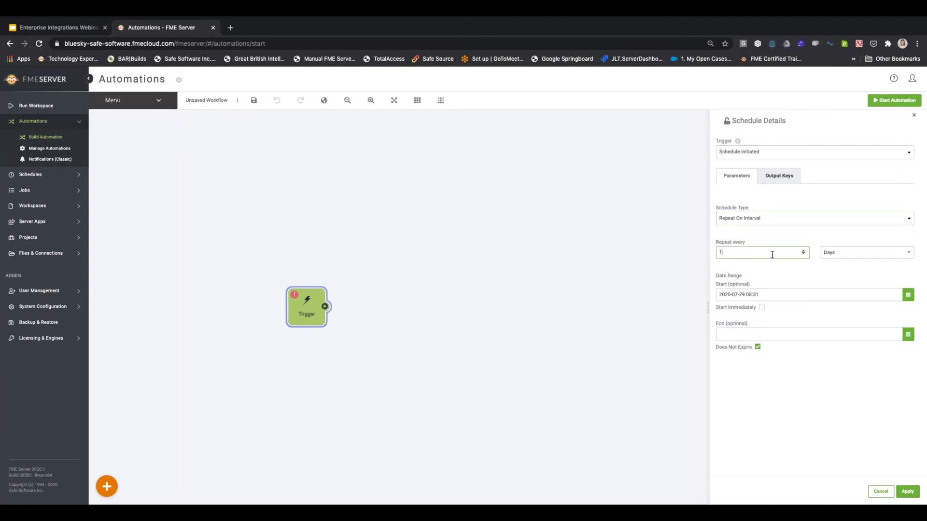
left_click(763, 308)
left_click(907, 492)
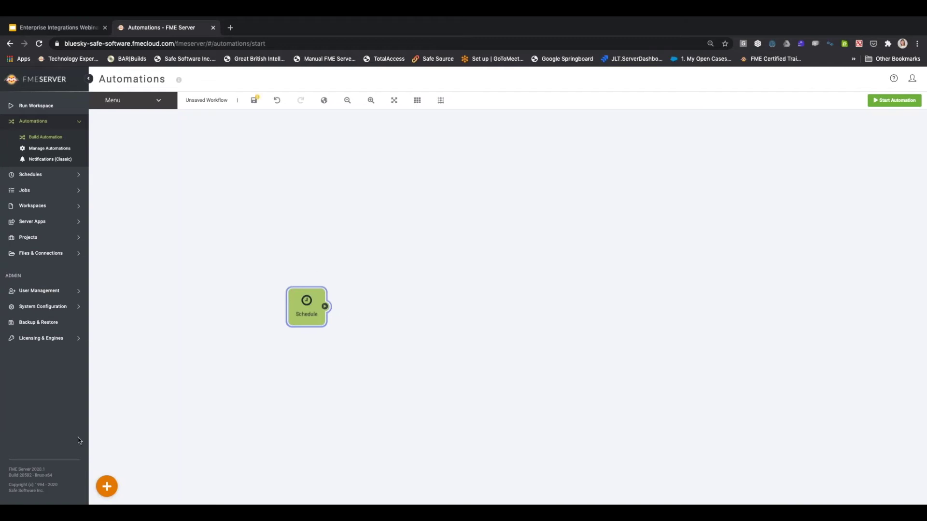
Add an Action component beside the Schedule trigger and connect the trigger's output to it
left_click(107, 486)
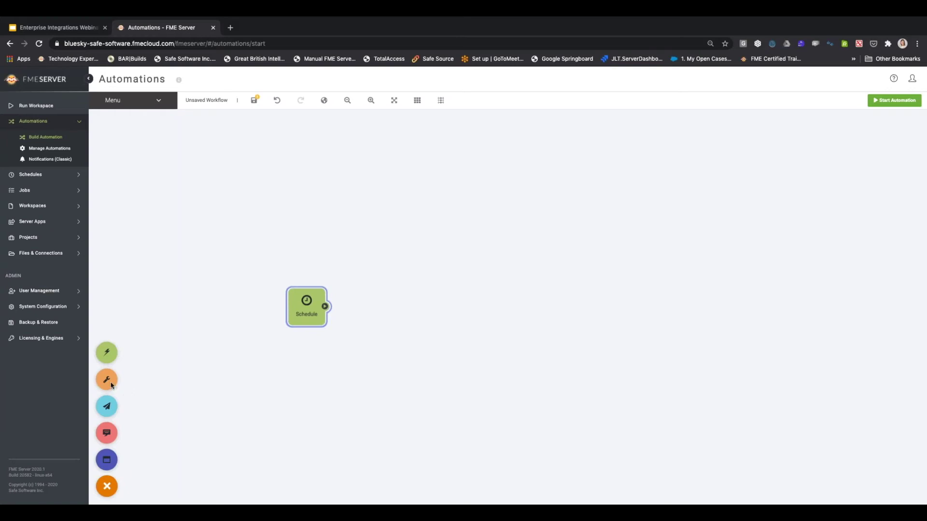
left_click_drag(107, 381, 382, 310)
left_click_drag(325, 306, 372, 304)
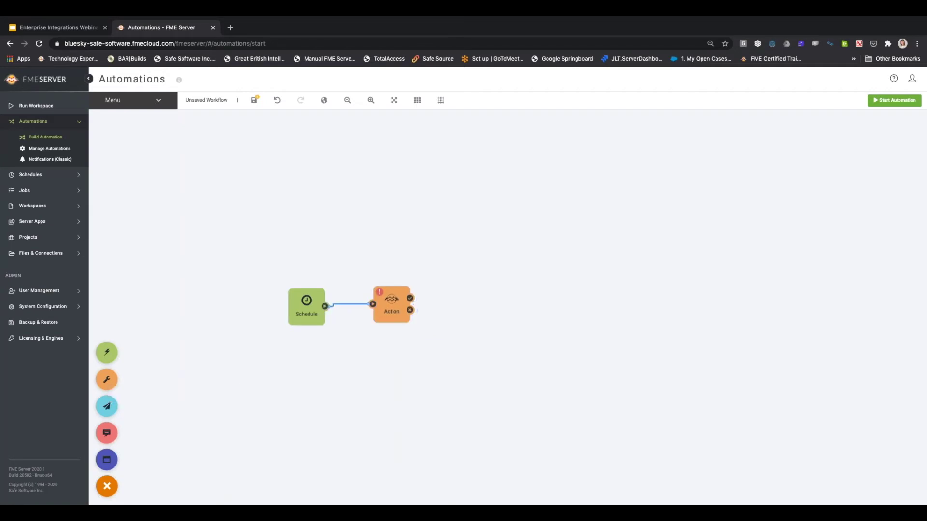
Configure the action to run the austinApartments.fmw workspace from the Samples repository and apply it
double_click(393, 310)
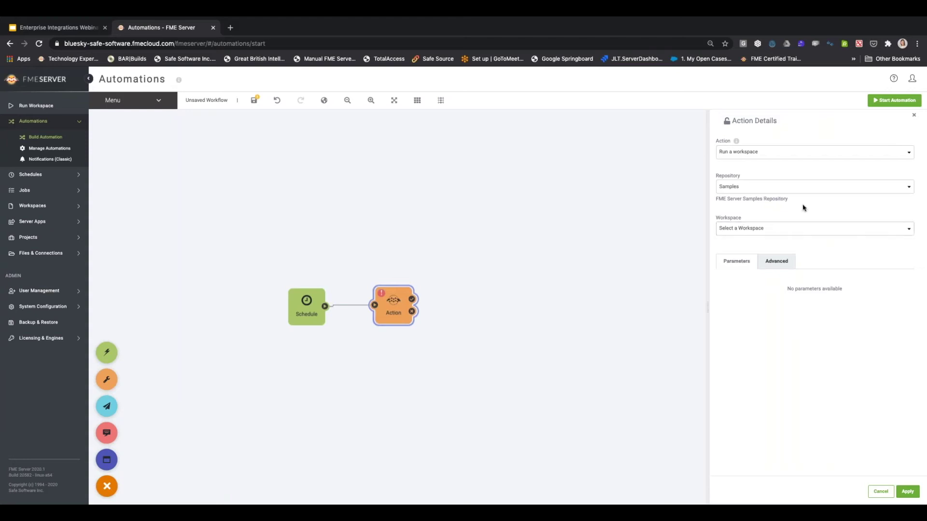
left_click(851, 159)
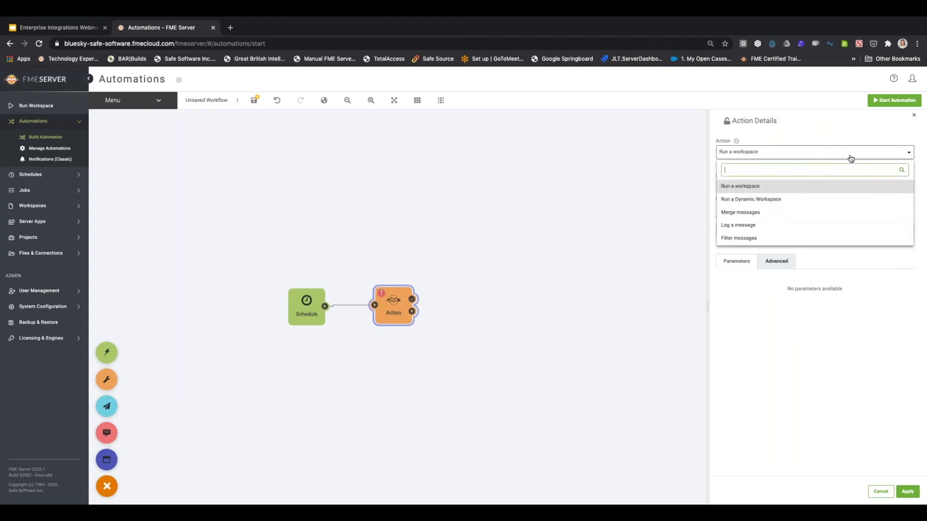
left_click(825, 188)
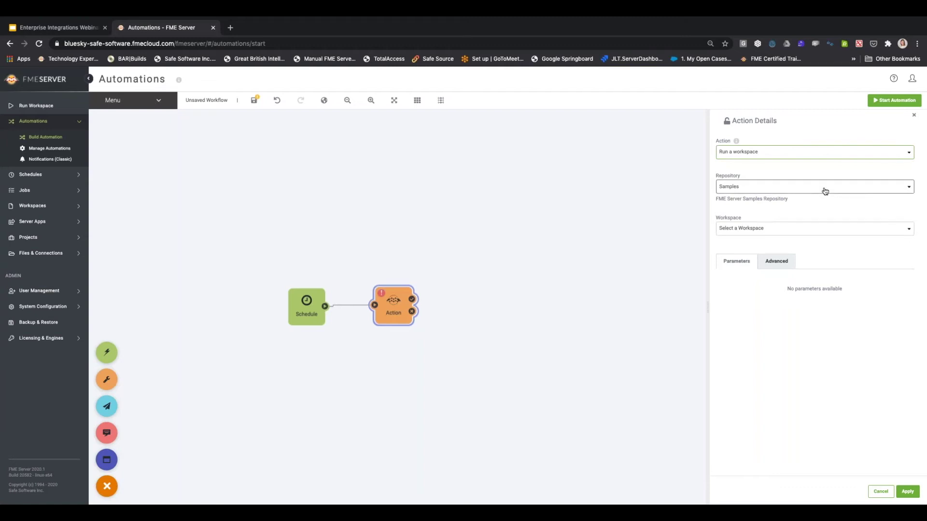
left_click(868, 230)
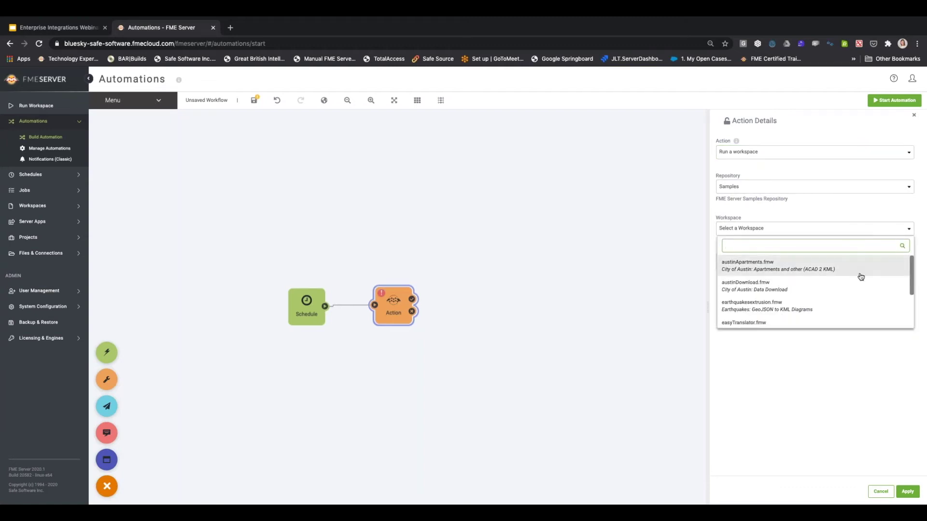
left_click(858, 271)
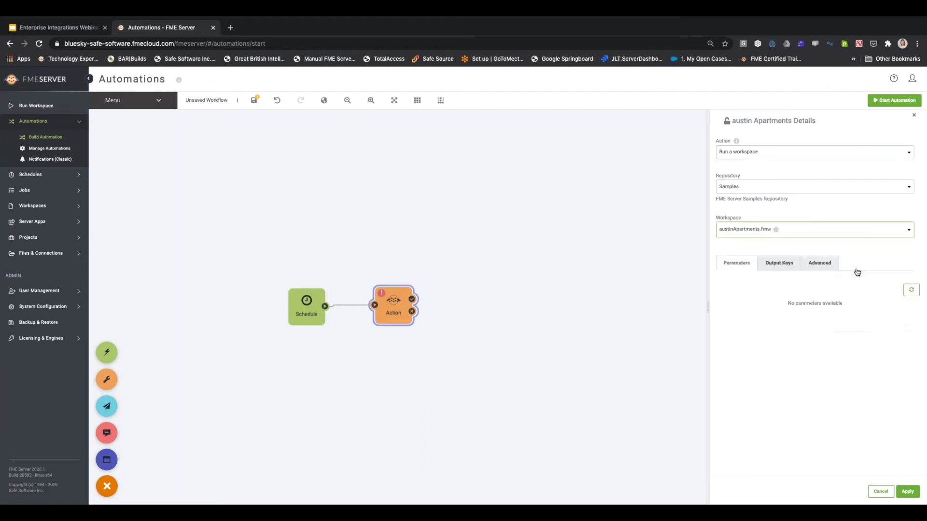
left_click(908, 491)
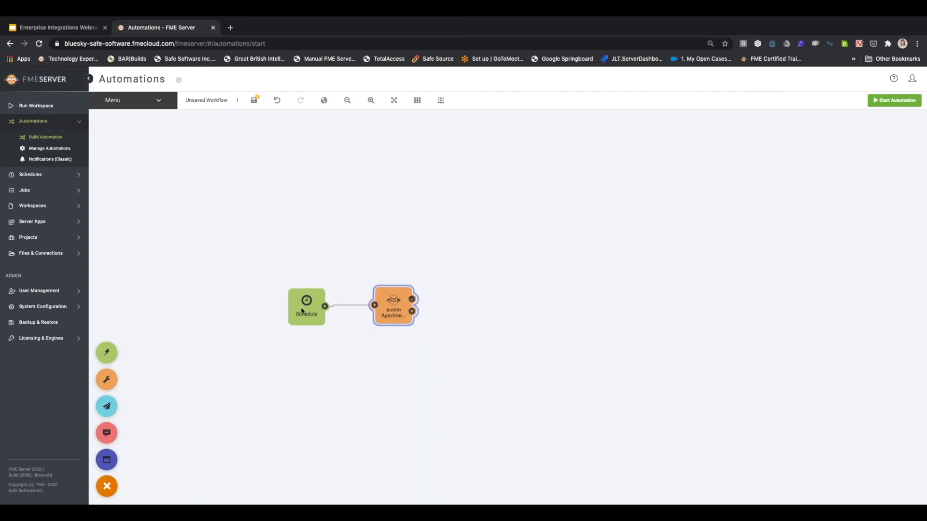
Name the workflow AutomationSchedule and save it
mouse_move(397, 314)
left_click(218, 100)
double_click(207, 98)
type("Automation")
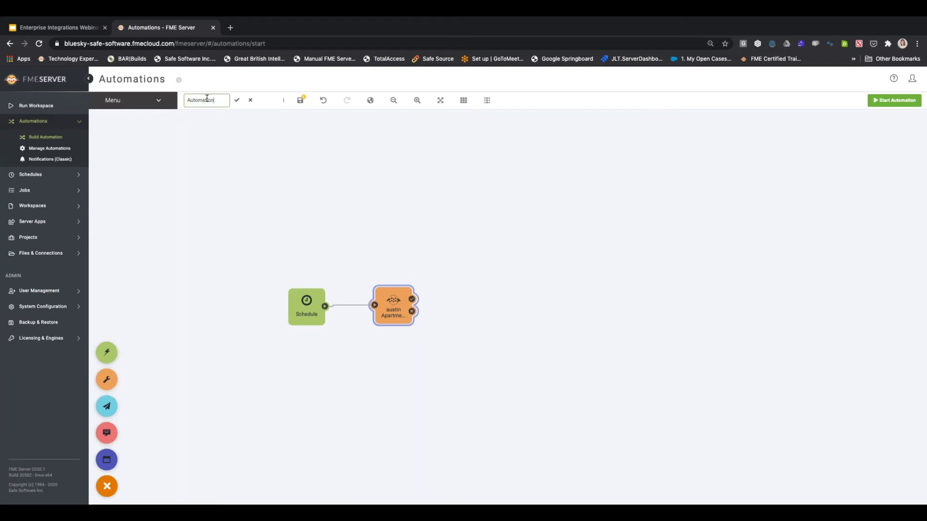
type("Schedule")
left_click(238, 100)
left_click(300, 100)
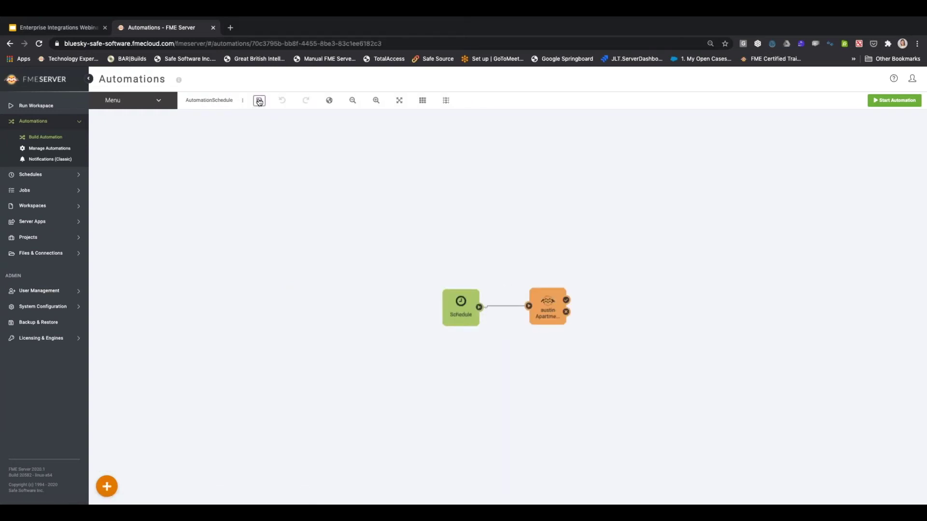
View the austinApartments action's workspace and examine the Landmarks Point reader, the first Attribute Creator and its KML Styler
right_click(548, 308)
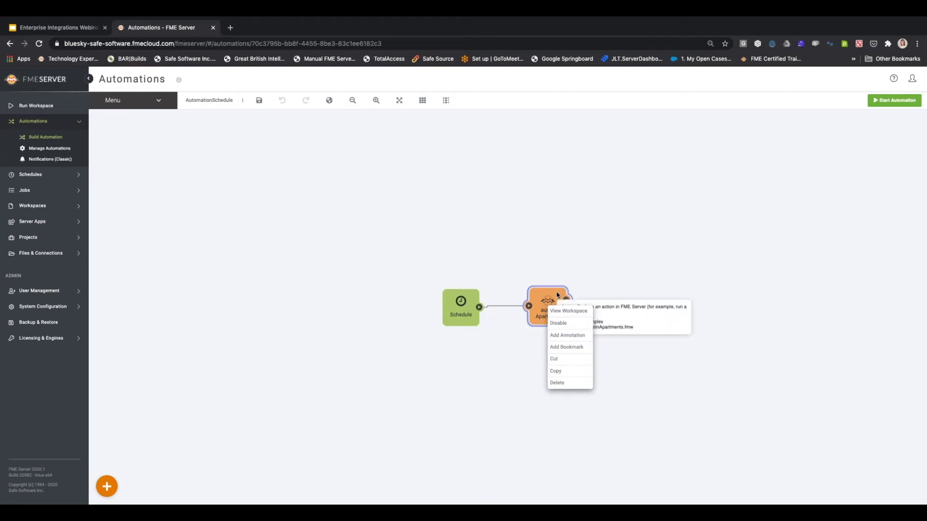
left_click(569, 311)
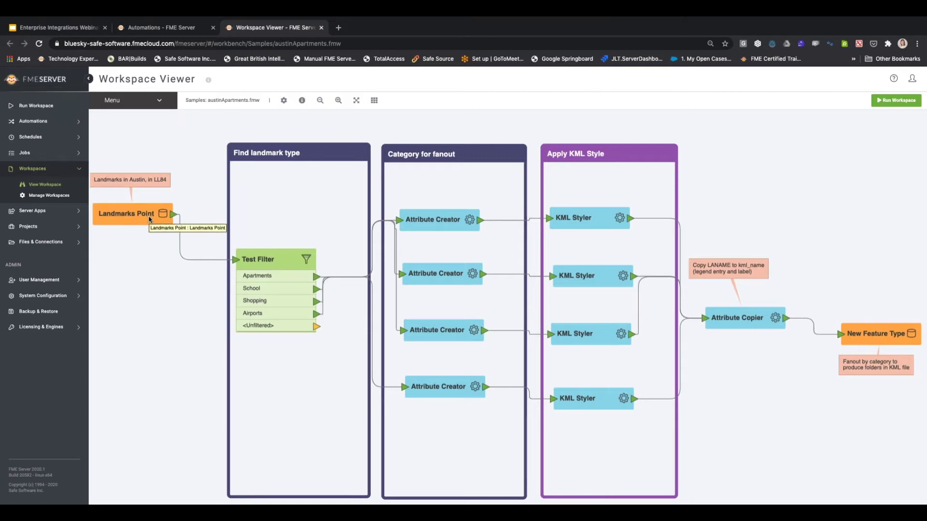
left_click(131, 215)
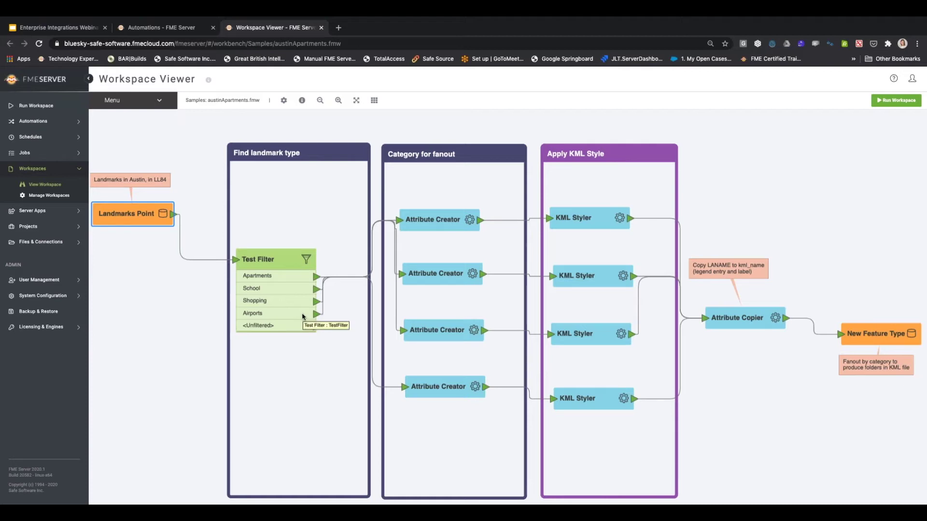
left_click(444, 222)
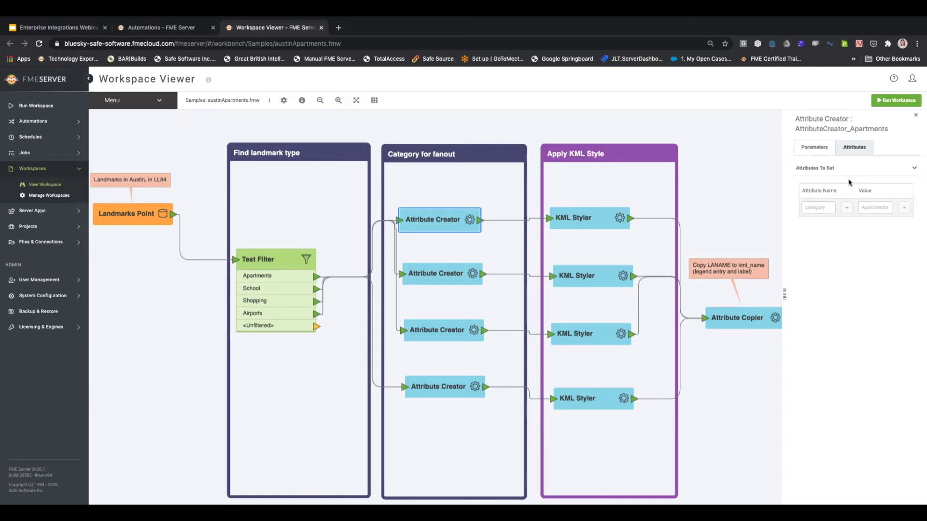
left_click(603, 219)
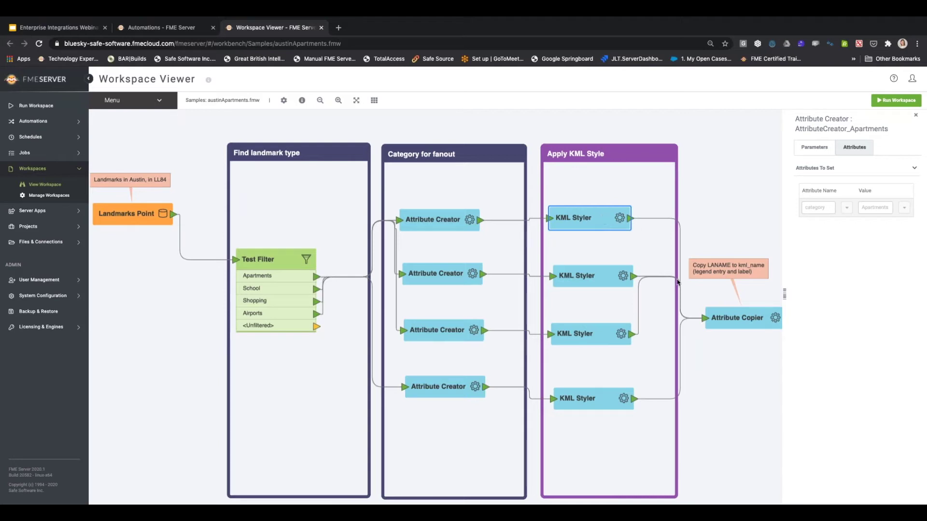
Inspect the Attribute Copier's attributes and the rest of the workspace flow, and return to the automation
scroll(709, 317, "down", 3)
left_click_drag(730, 352, 516, 341)
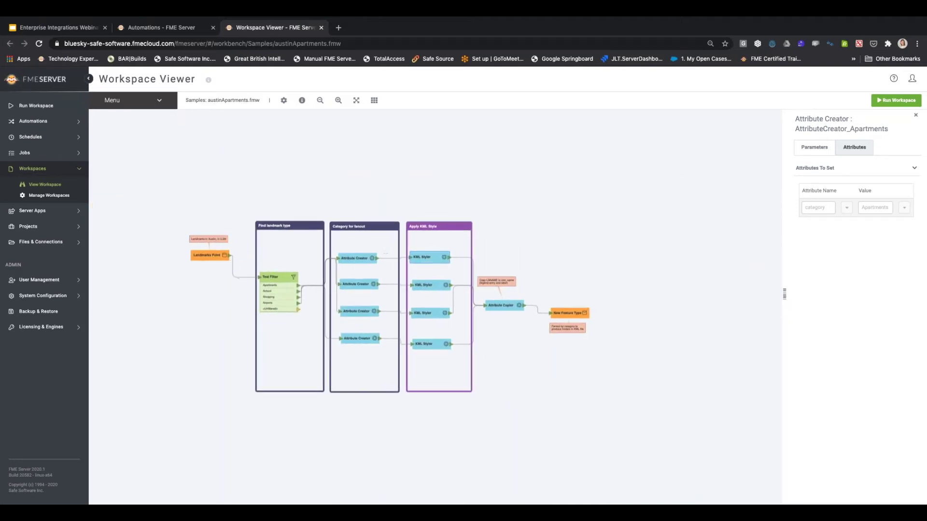
scroll(511, 338, "up", 3)
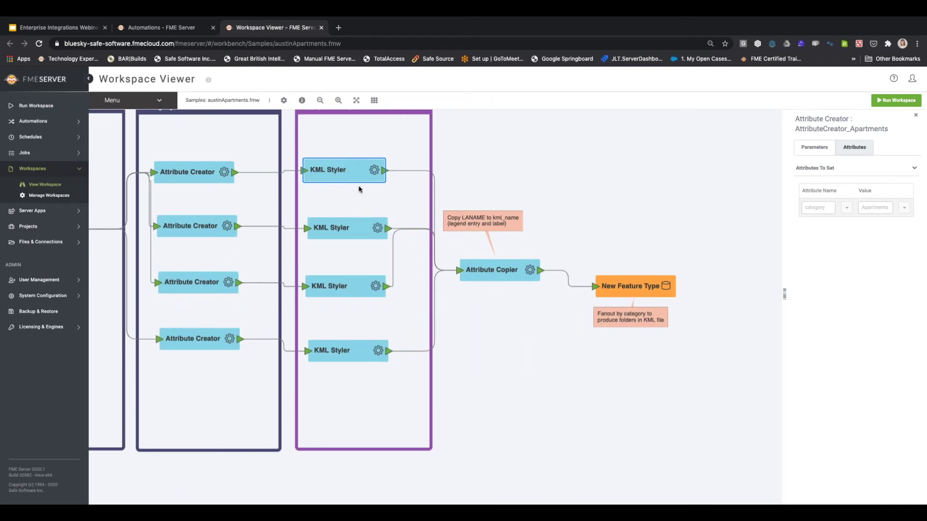
left_click(499, 275)
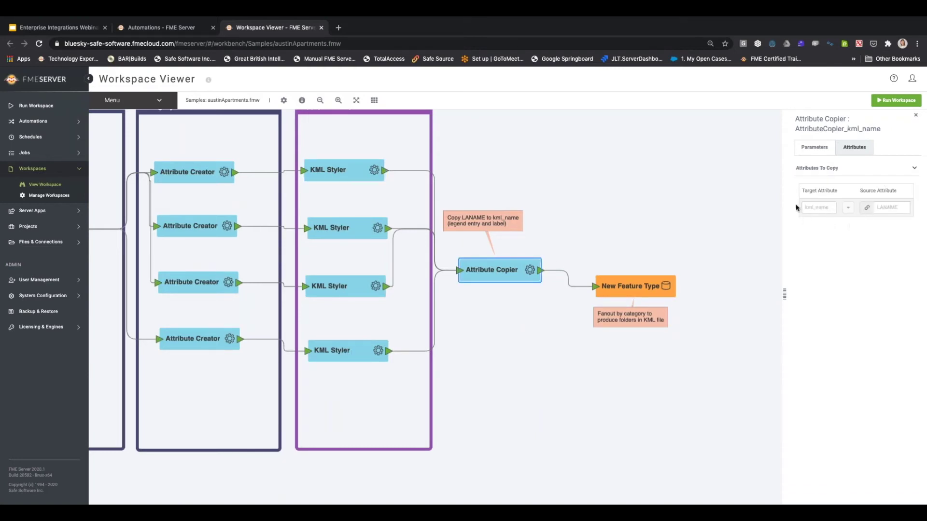
left_click_drag(265, 277, 415, 309)
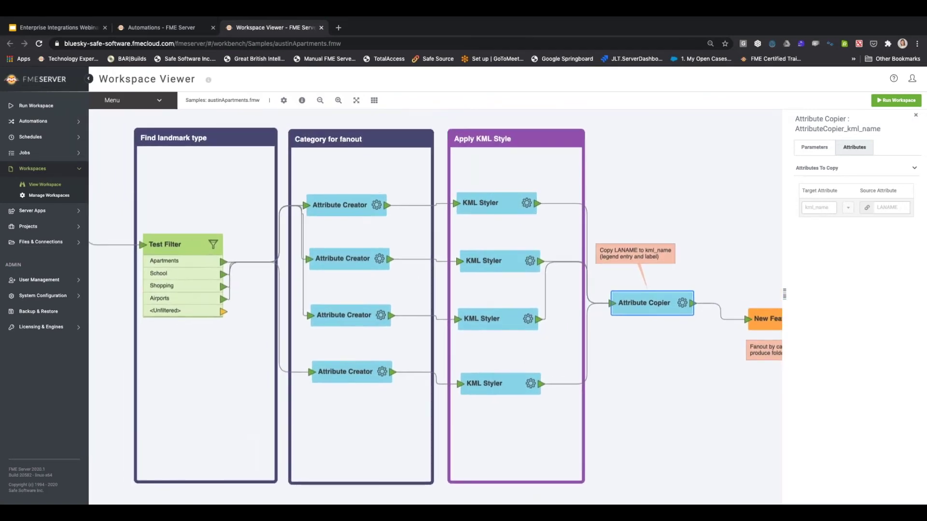
left_click_drag(213, 230, 289, 250)
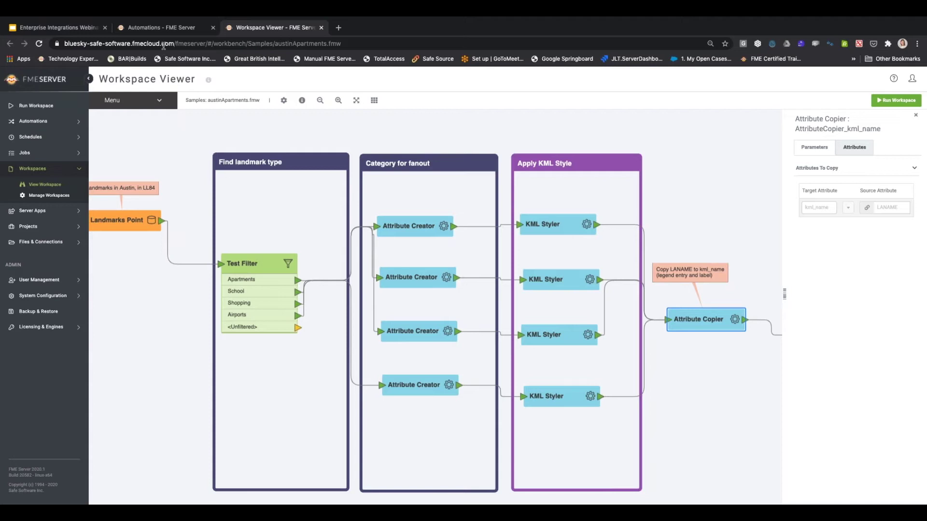
left_click(166, 29)
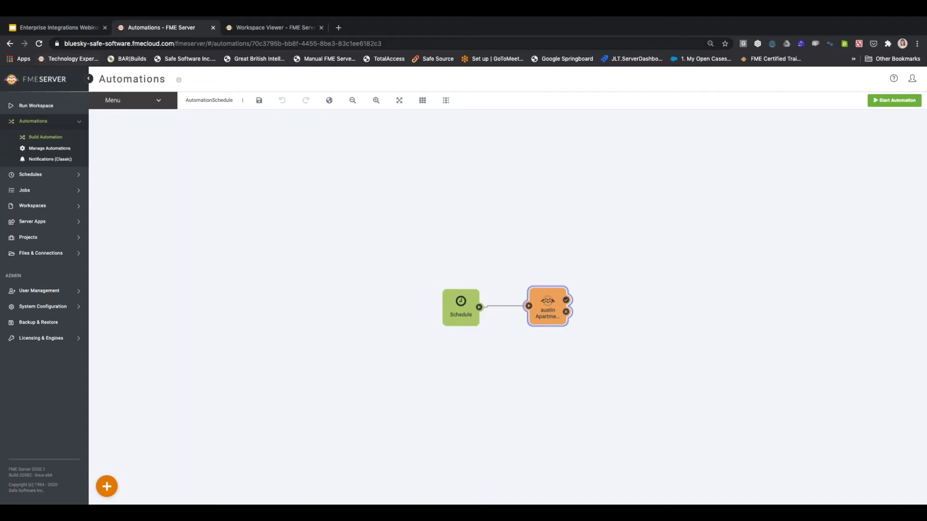
Show the Demo 2 - Simple Looping slide in the presentation and return to the AutomationSchedule automation
left_click(80, 29)
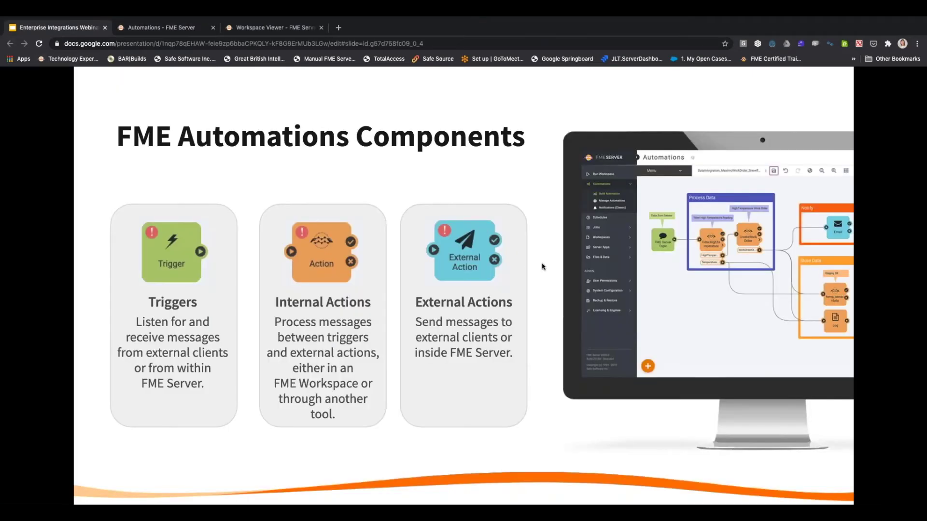
key("Right")
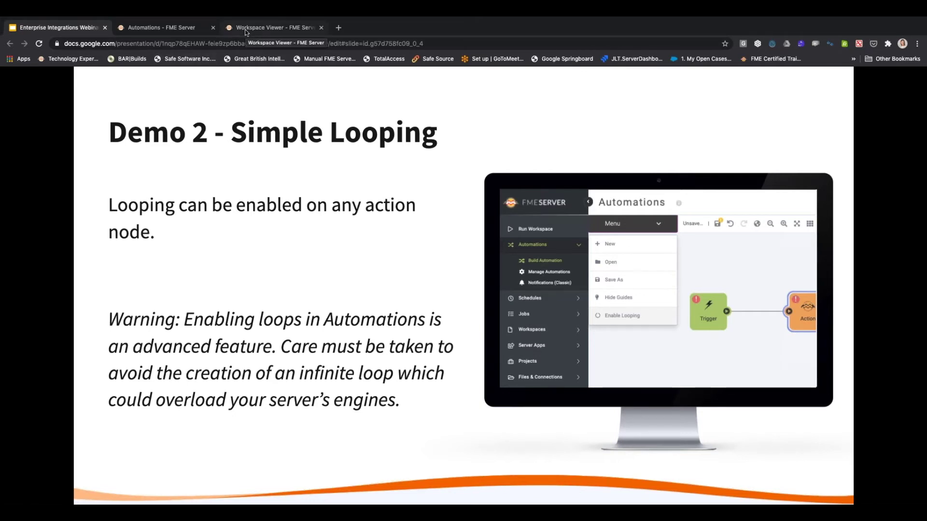
left_click(186, 29)
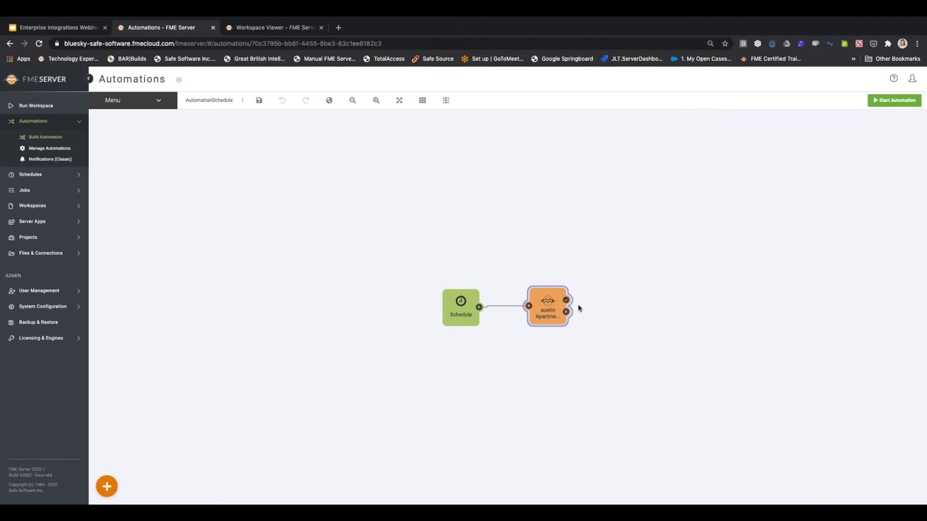
Check that the automation has looping enabled and connect the austinApartments action's failure port back to its own input port
mouse_move(557, 313)
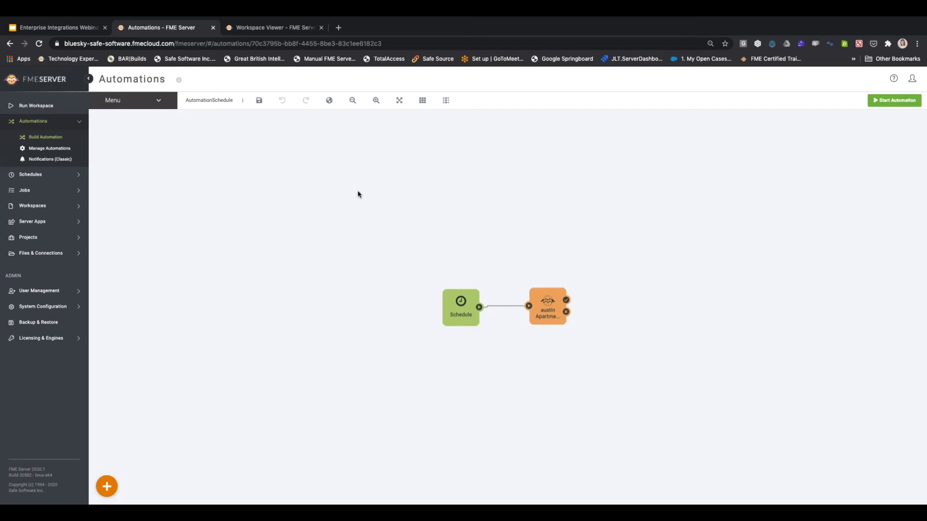
left_click(163, 103)
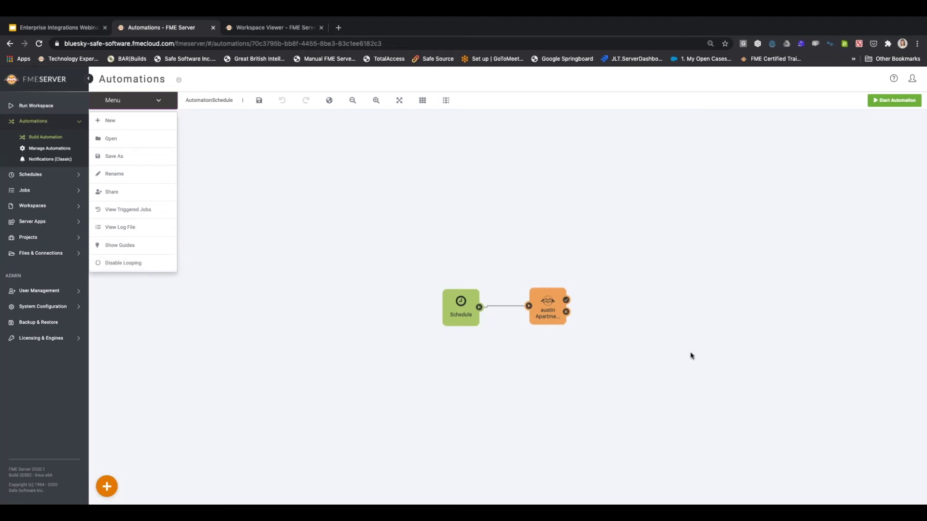
left_click(574, 311)
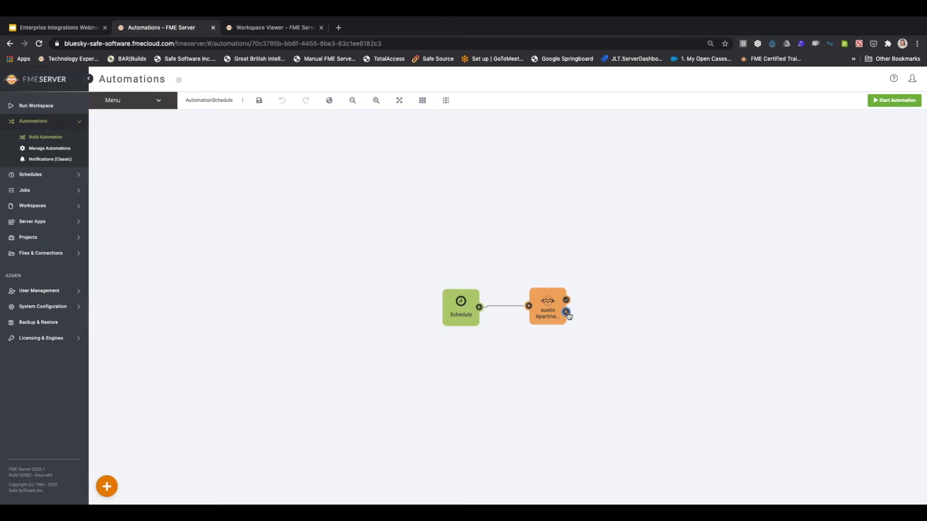
left_click_drag(568, 312, 529, 306)
left_click_drag(566, 300, 654, 307)
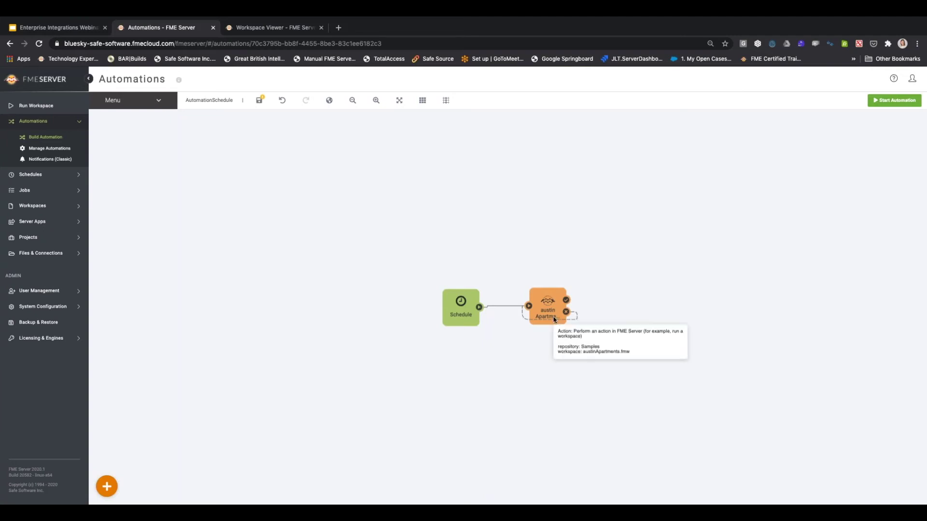
Open the HTTP Looping Automation workflow, discarding the unsaved changes to AutomationSchedule
mouse_move(556, 314)
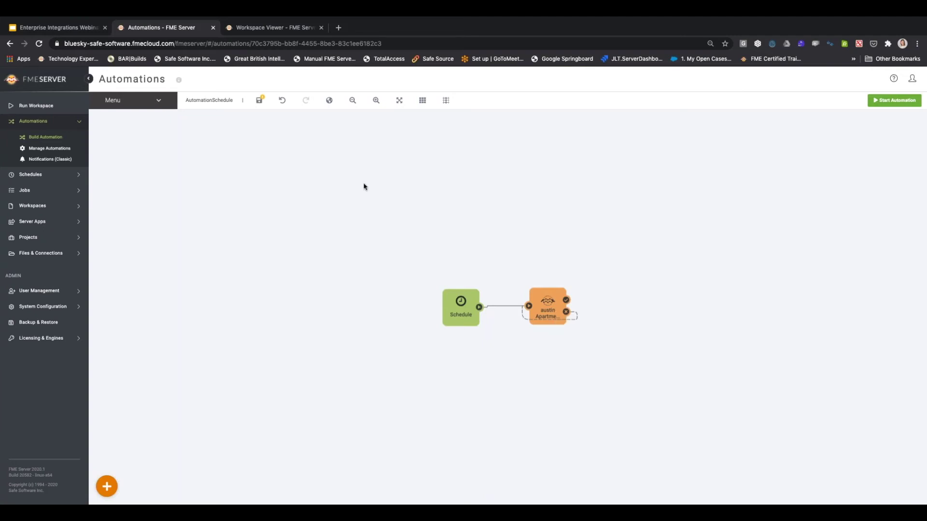
left_click(158, 102)
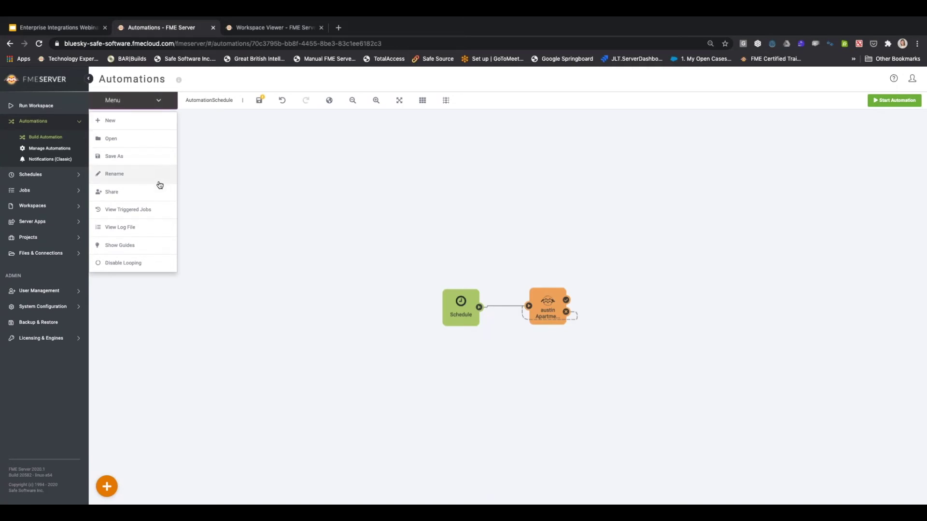
left_click(136, 138)
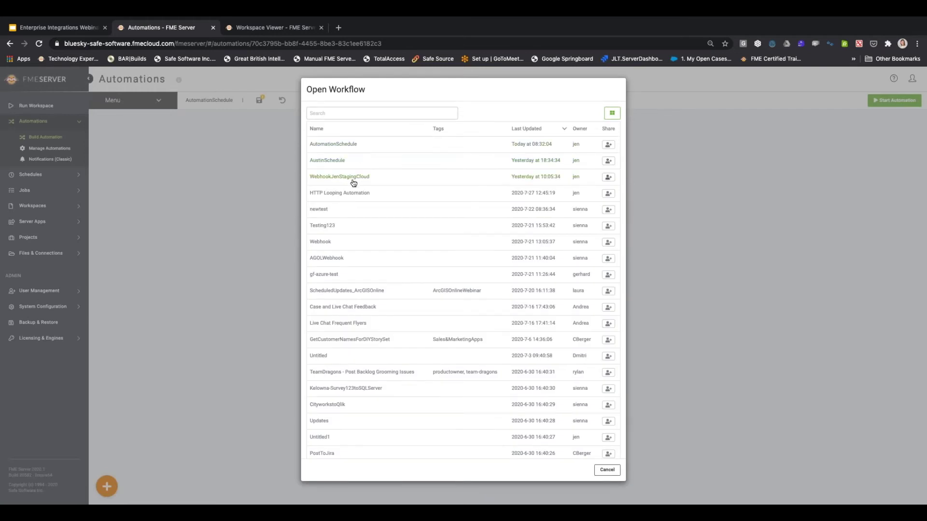
left_click(343, 193)
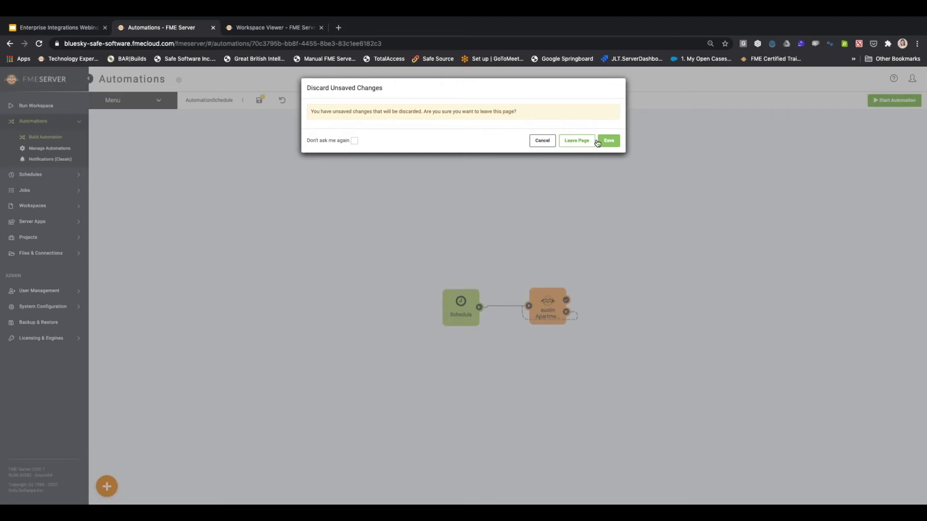
left_click(575, 143)
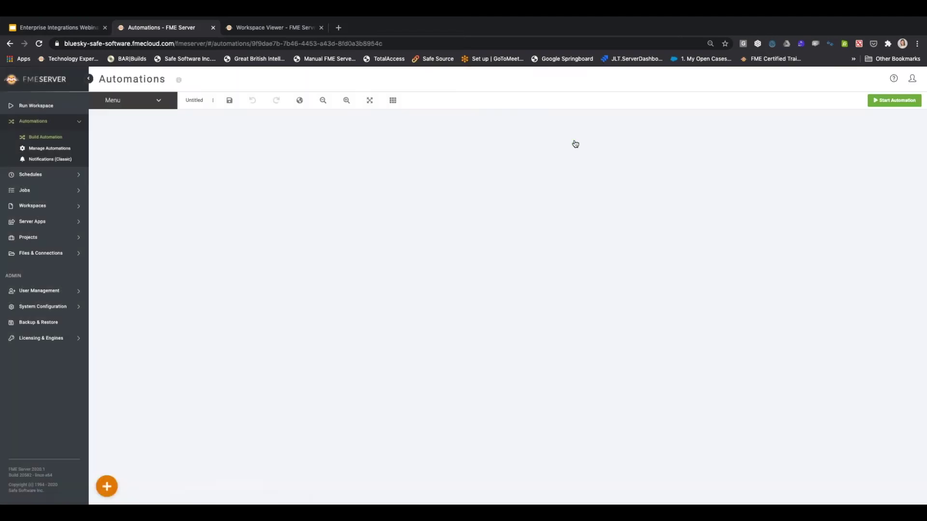
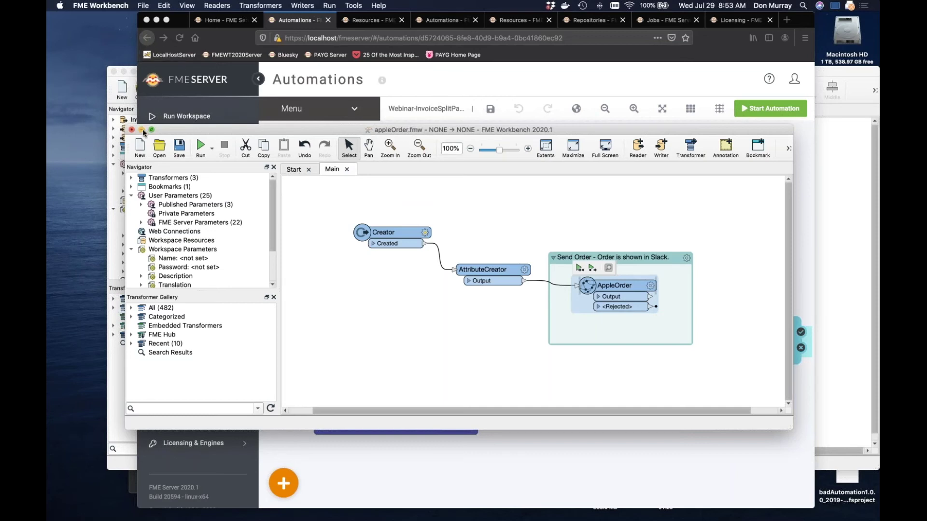
Minimise the appleOrder.fmw workspace window and start the Webinar-InvoiceSplitPattern automation
left_click(142, 130)
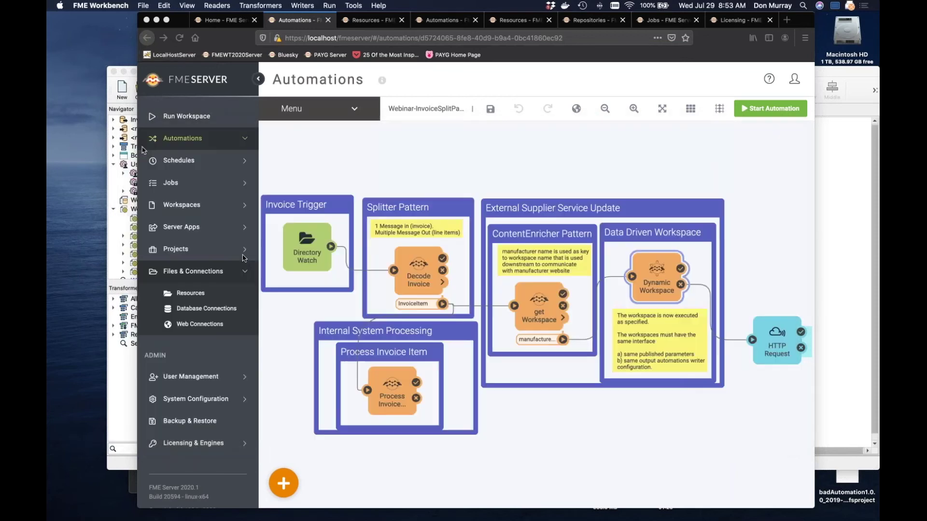
left_click(762, 106)
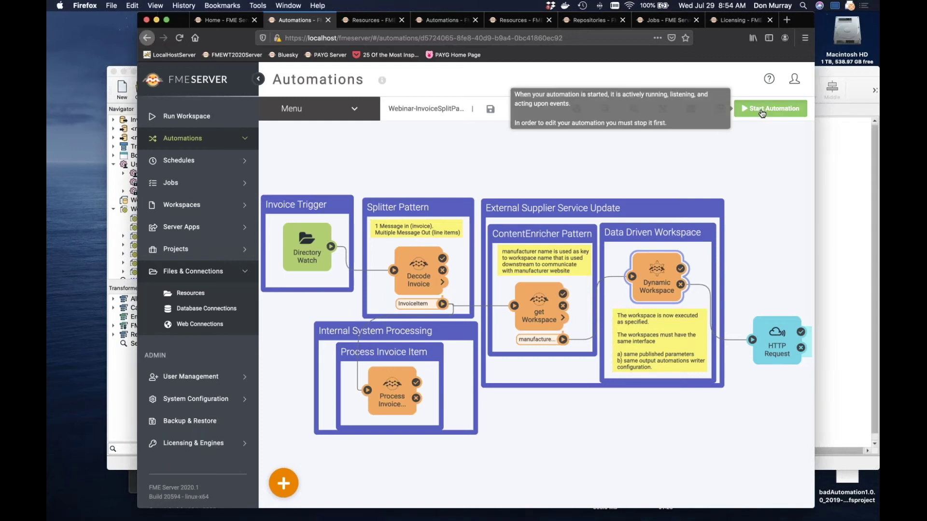
left_click(762, 109)
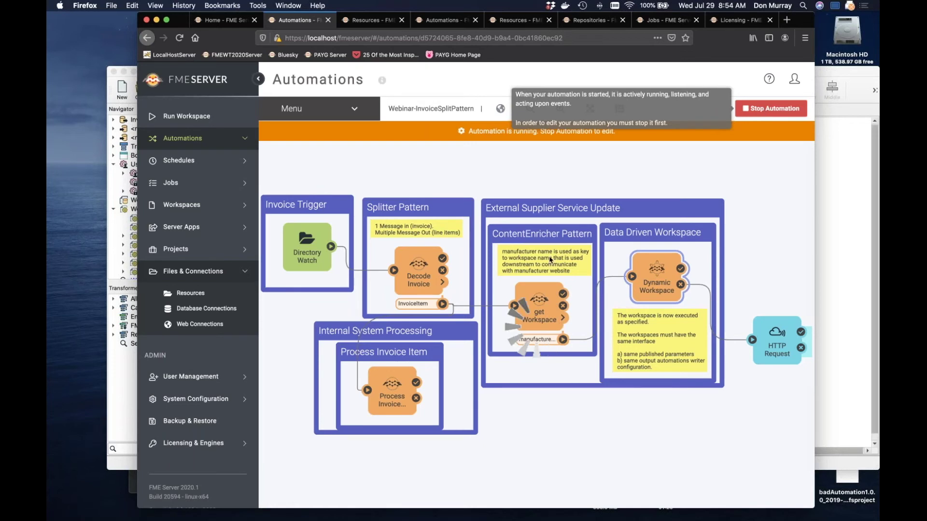
Upload Invoice1.csv from the local invoices folder into the InvoiceSplitPattern resources folder and minimise the file browser
left_click(361, 20)
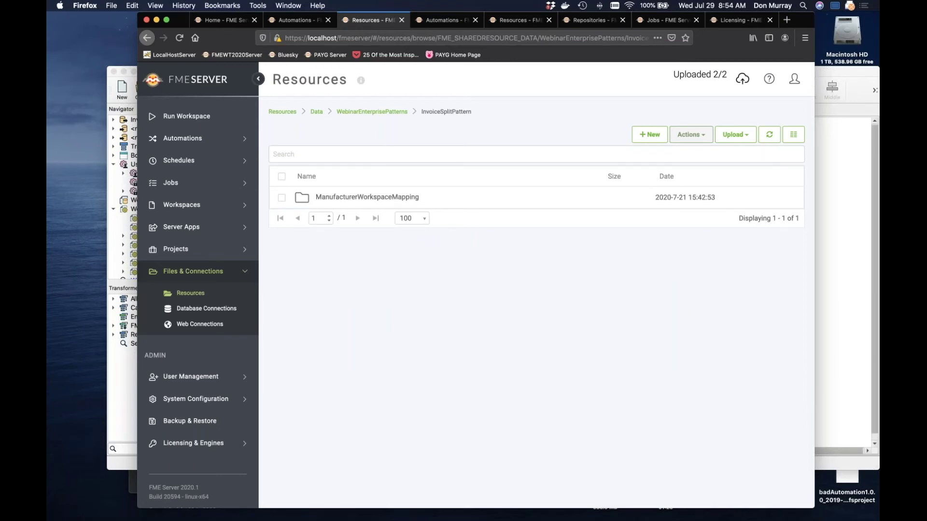
left_click(49, 469)
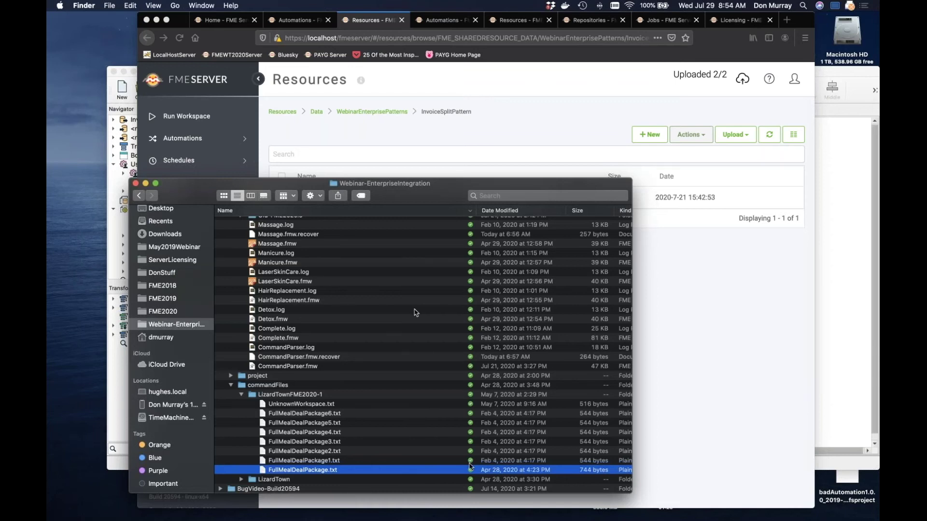
scroll(315, 280, "up", 10)
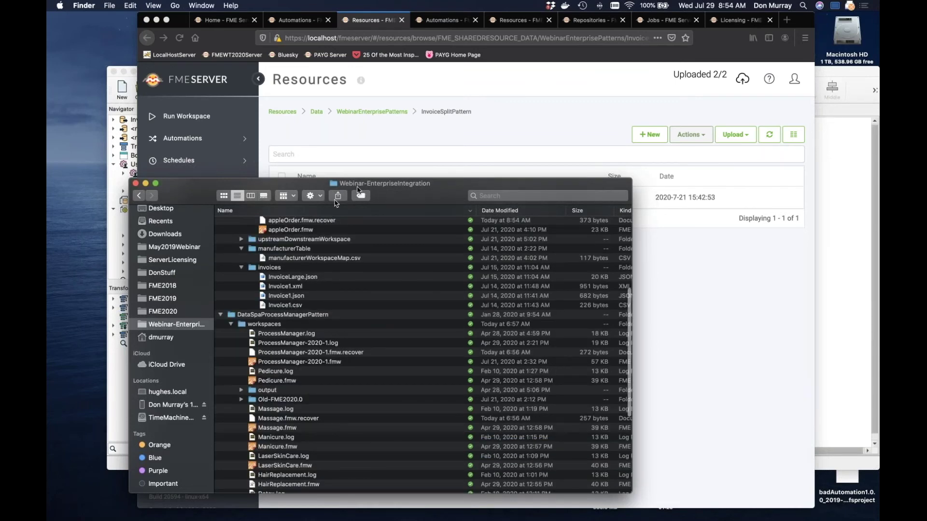
left_click_drag(365, 186, 313, 242)
scroll(234, 379, "up", 1)
left_click(234, 379)
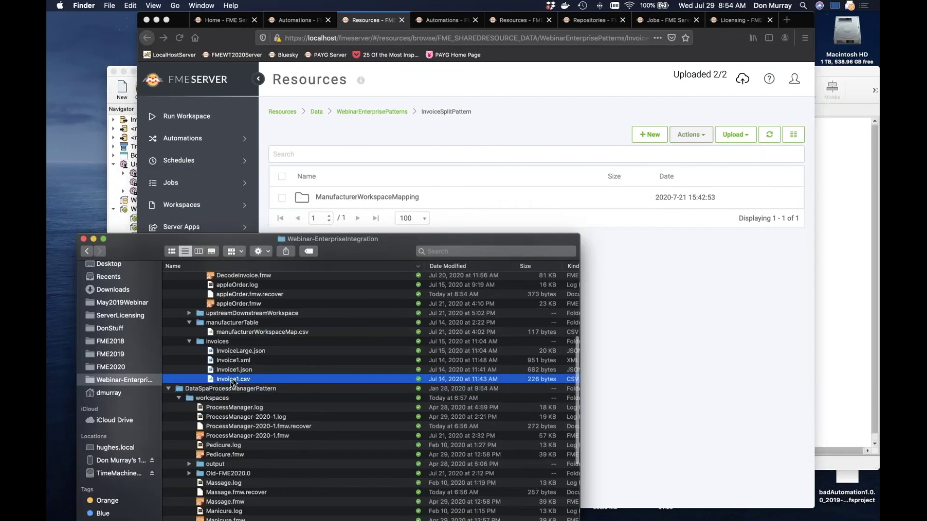
left_click_drag(234, 383, 664, 281)
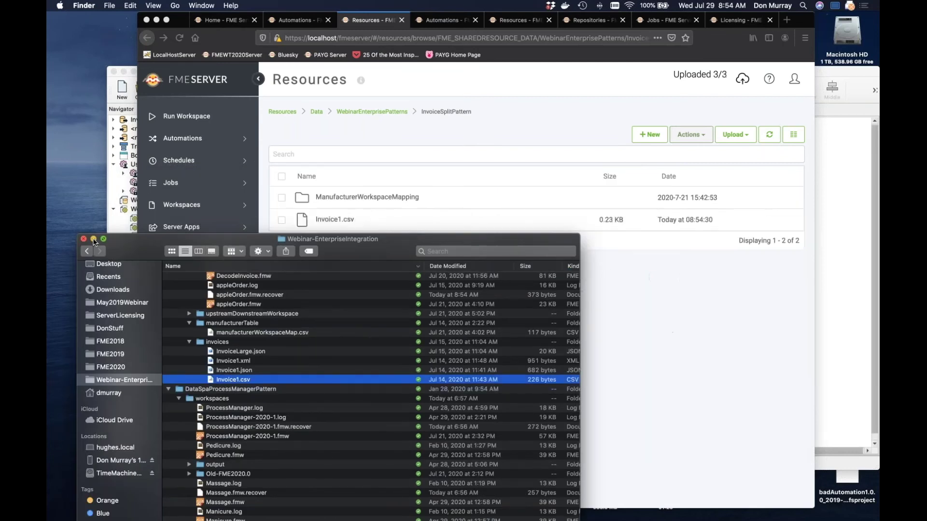
left_click(94, 240)
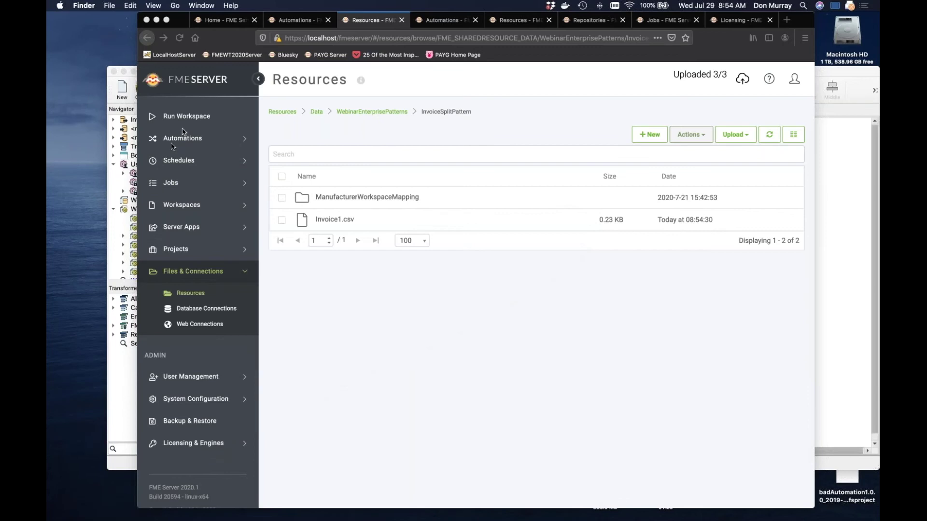
View the completed jobs and refresh the list to follow the invoice automation's progress
left_click(173, 186)
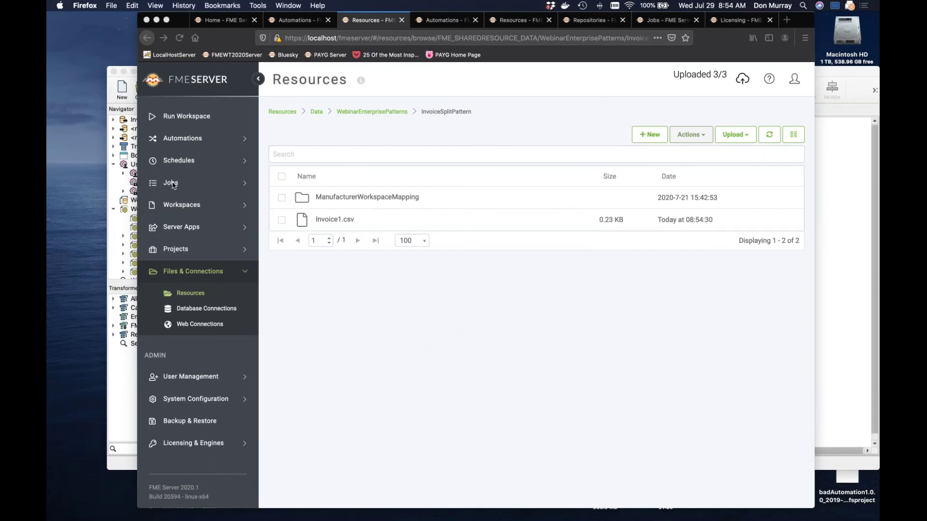
left_click(172, 184)
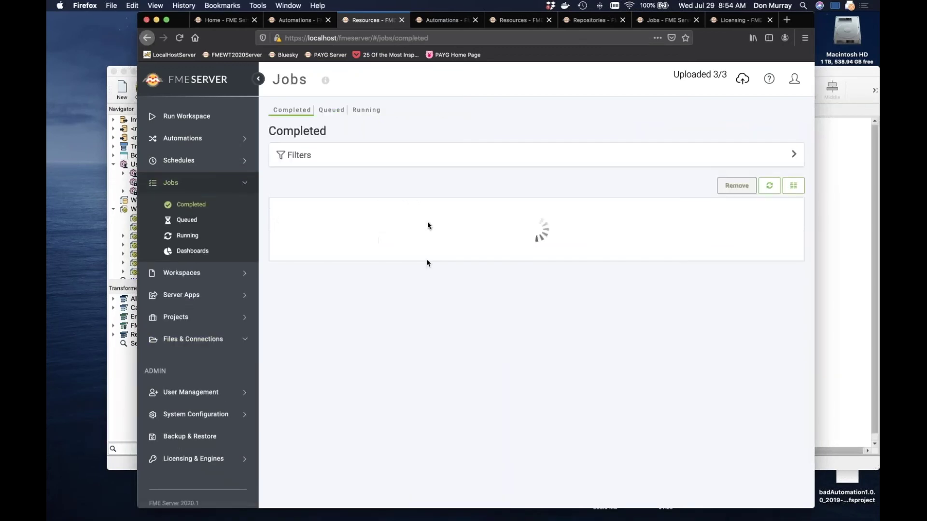
left_click(771, 187)
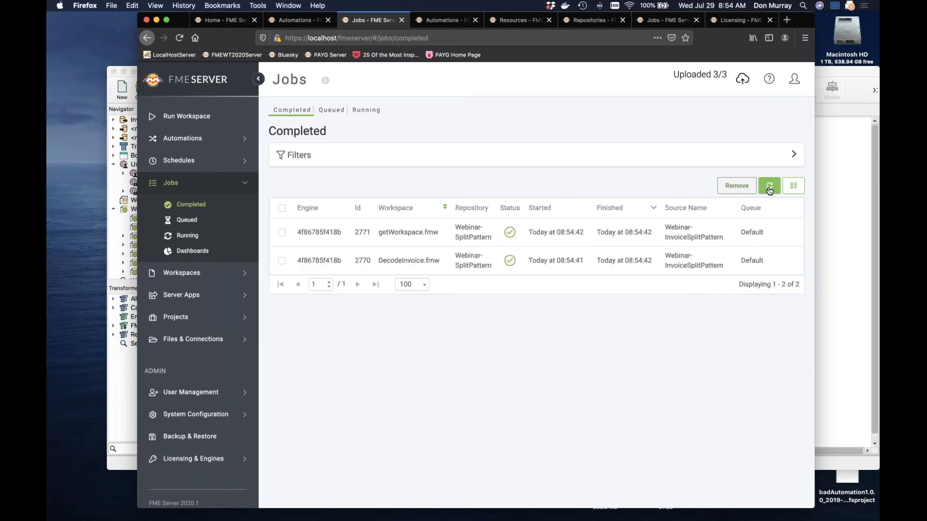
left_click(769, 186)
Examine the queued jobs, refresh the list, and minimise the DecodeInvoice.fmw workspace window
left_click(191, 223)
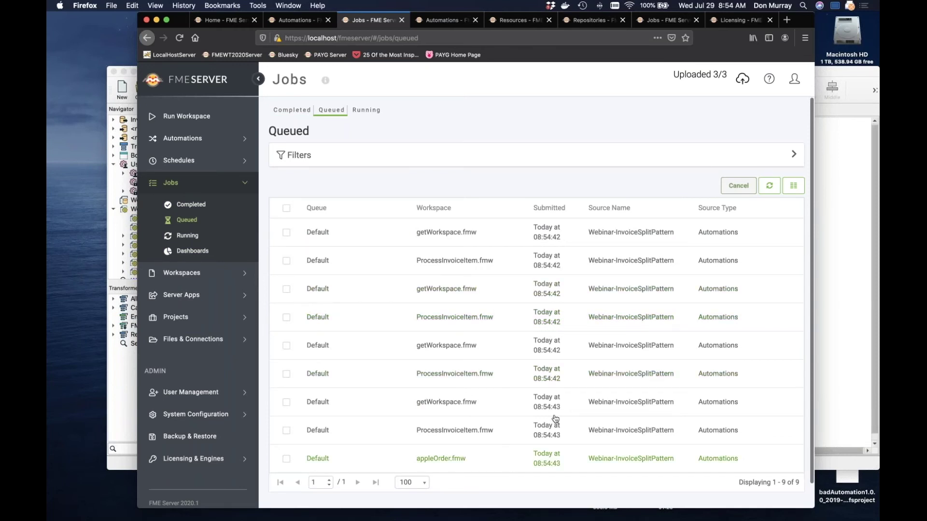
left_click(773, 187)
key("super+Tab")
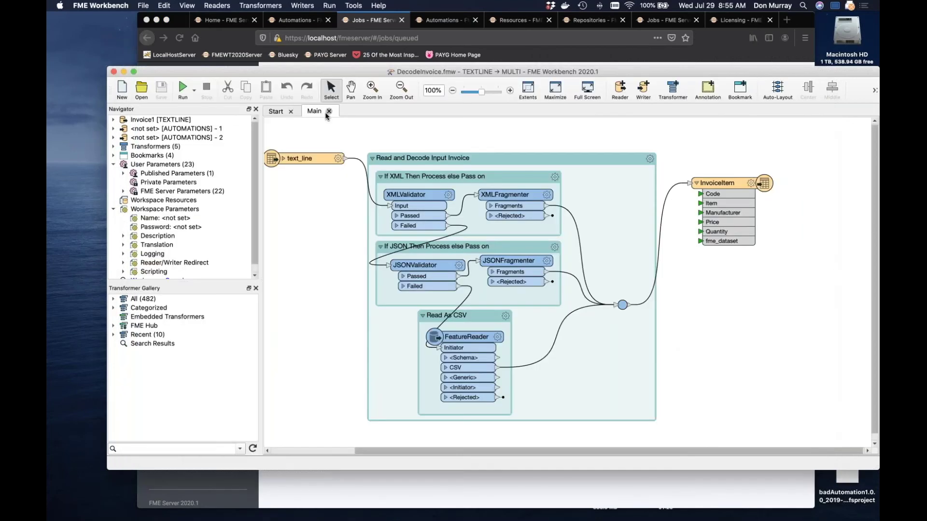
left_click(114, 71)
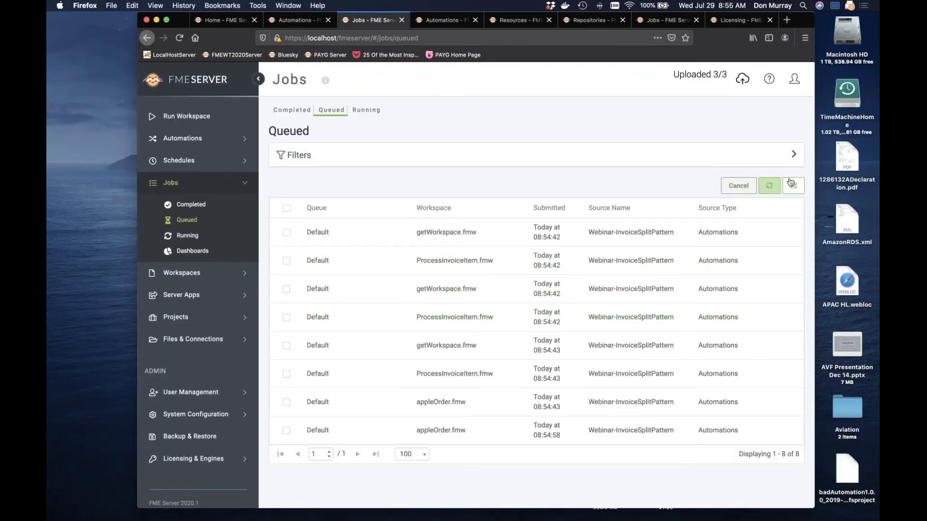
Recheck the completed jobs with a refresh, view the running jobs, and return to the completed list
left_click(191, 206)
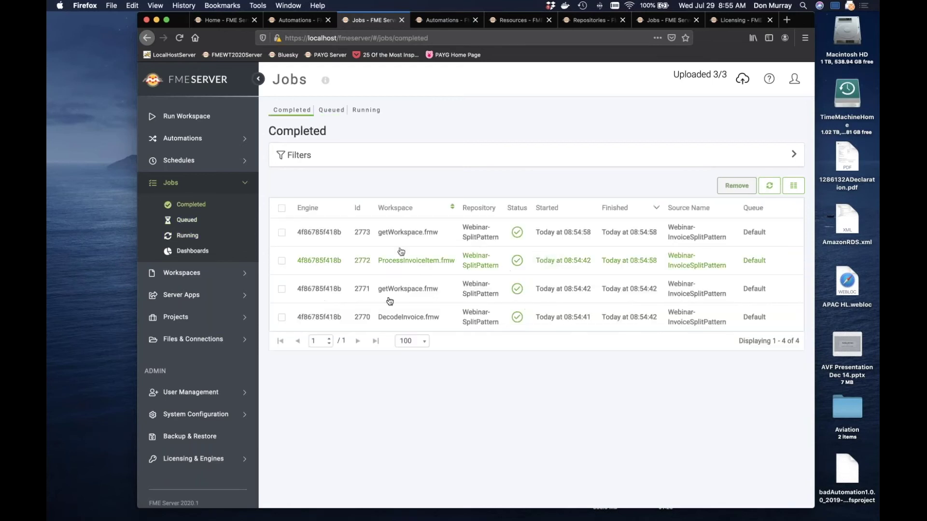
left_click(771, 187)
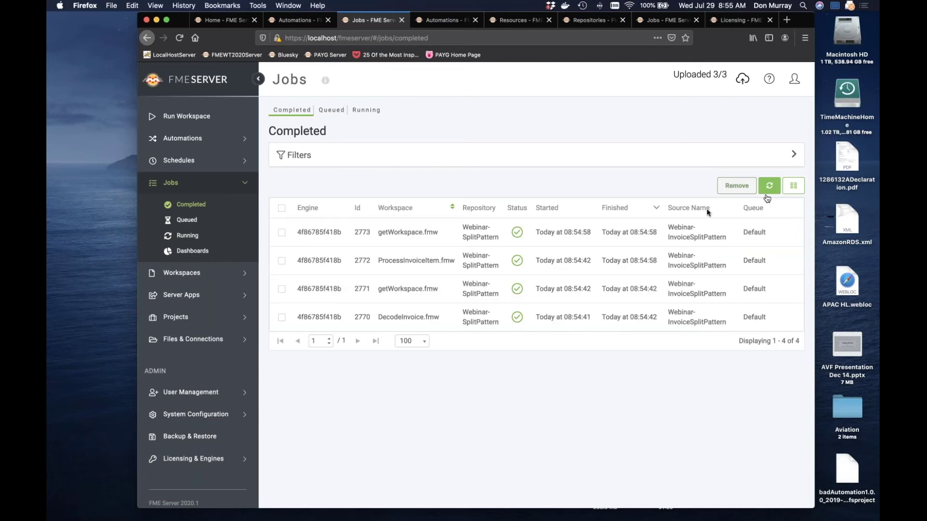
left_click(769, 187)
left_click(188, 237)
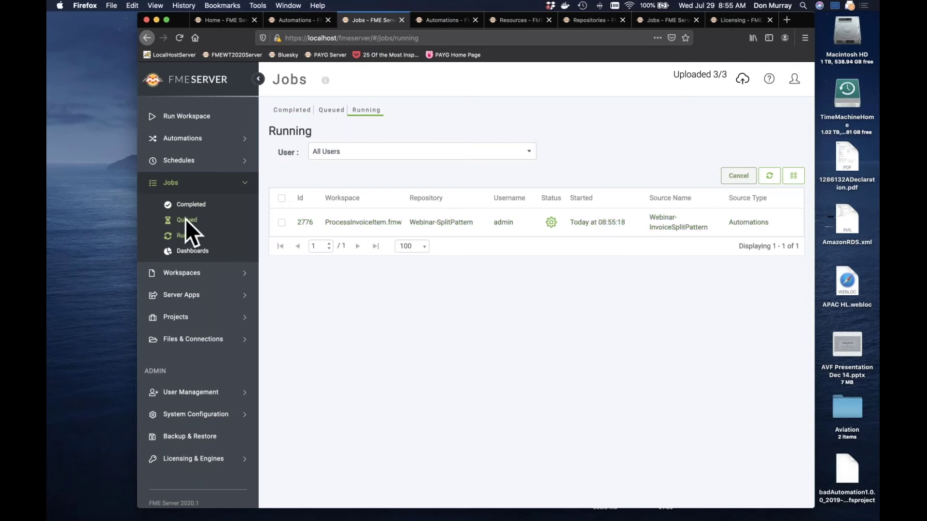
left_click(199, 211)
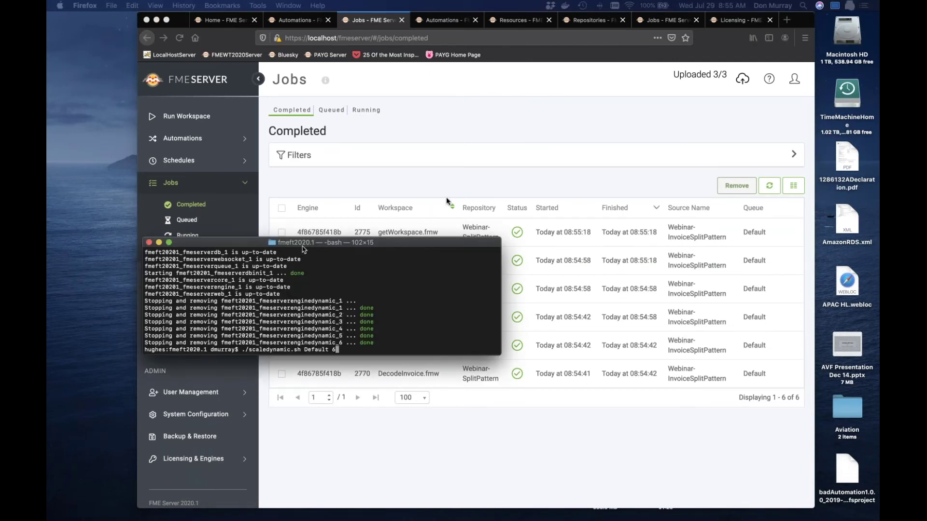
Run ./scaledynamic.sh Default 6 in the terminal to add six dynamic engines, and minimise the terminal
left_click_drag(304, 248, 434, 194)
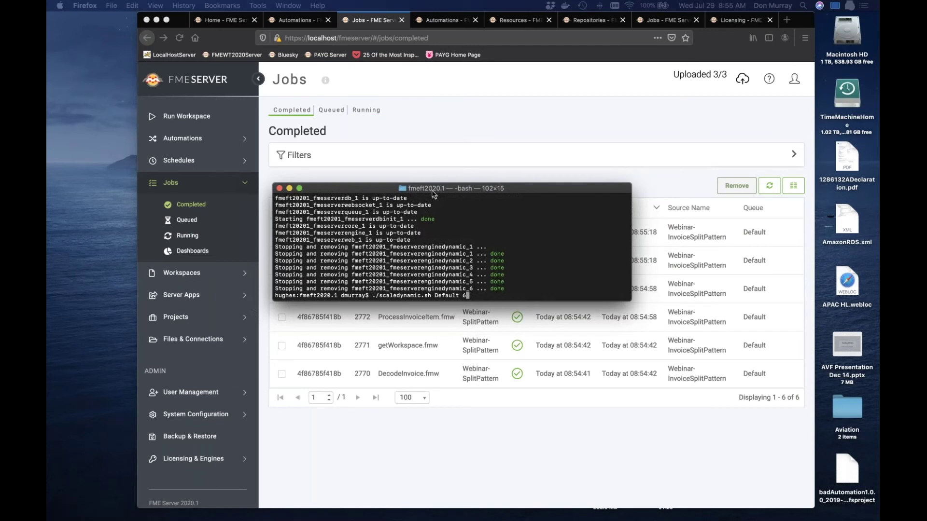
left_click(434, 193)
key("Return")
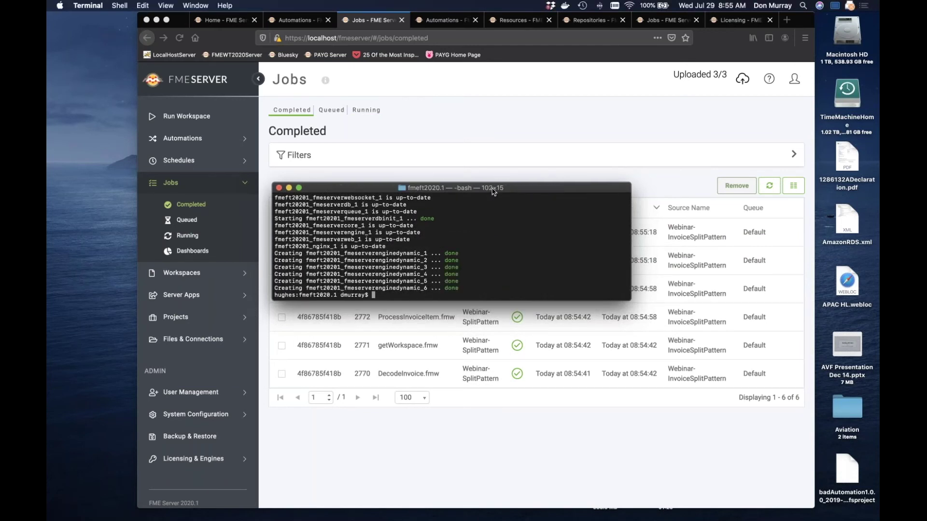
key("super+m")
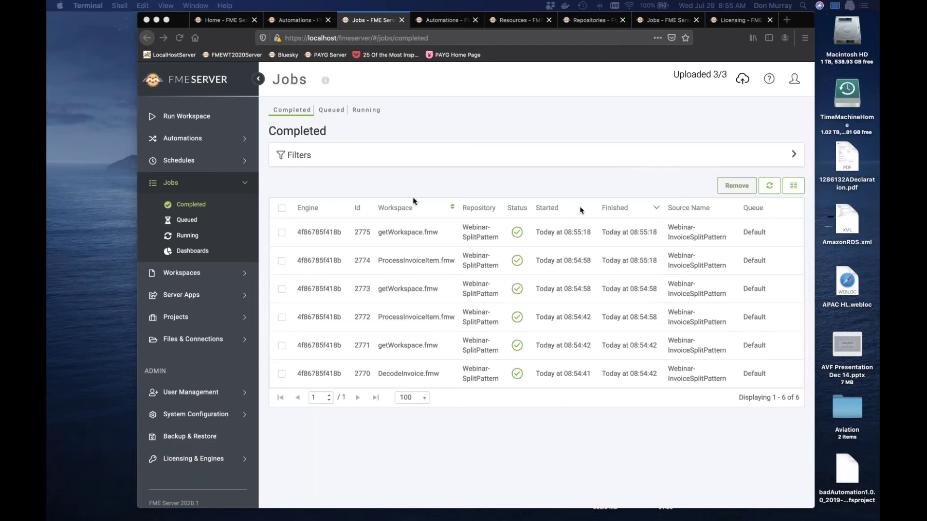
View the running jobs, and return to the Webinar-InvoiceSplitPattern automation
left_click(185, 238)
left_click(185, 237)
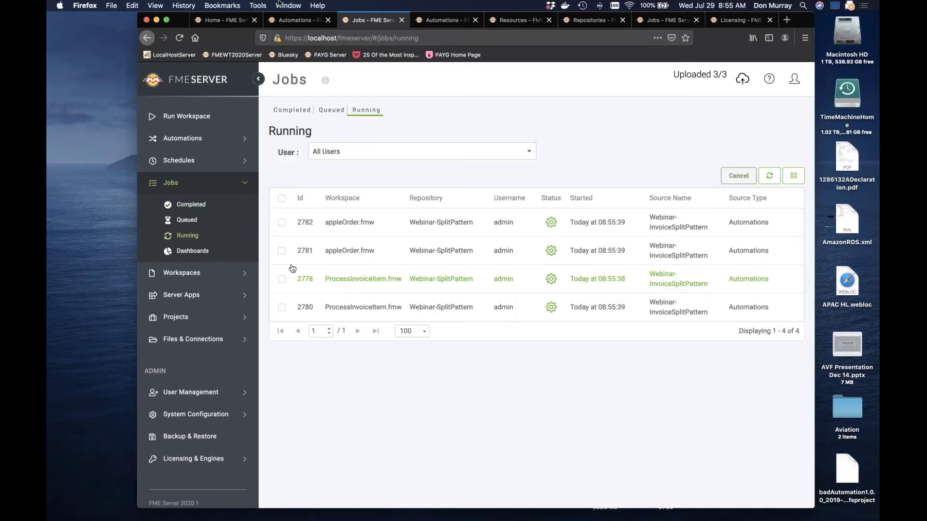
left_click(293, 20)
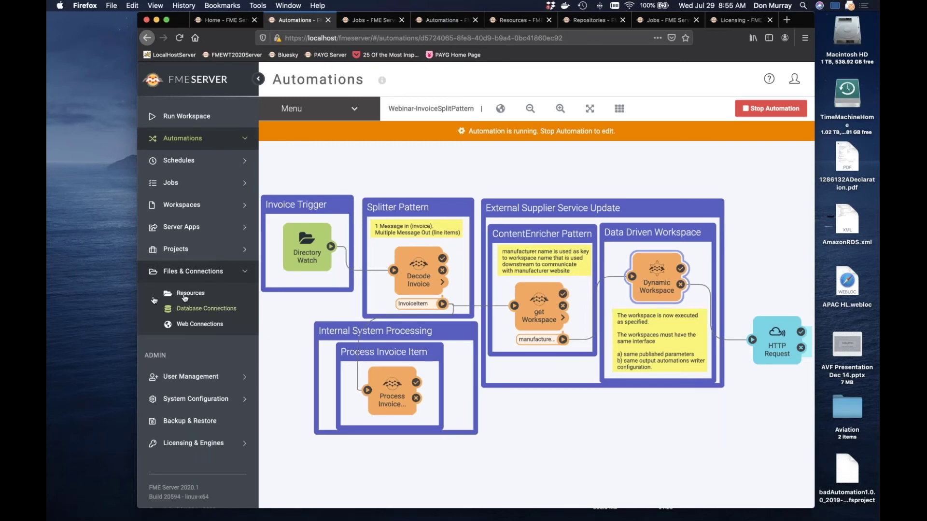
Go from the automation to the completed jobs list and review the engines and times of the invoice split jobs
left_click(170, 183)
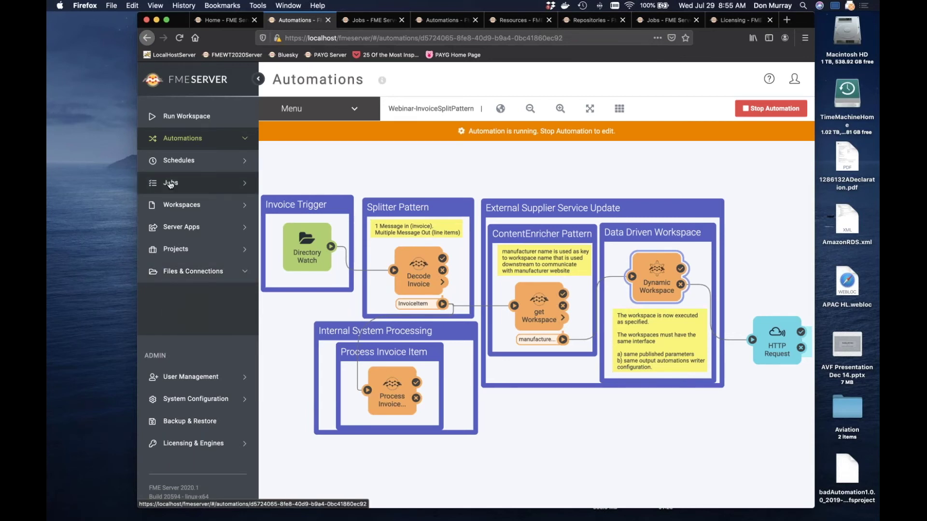
left_click(171, 183)
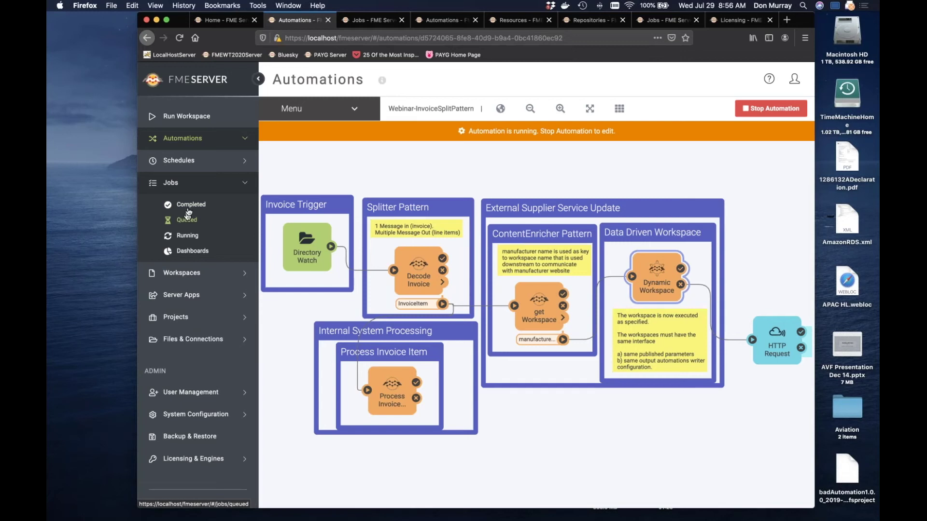
left_click(188, 205)
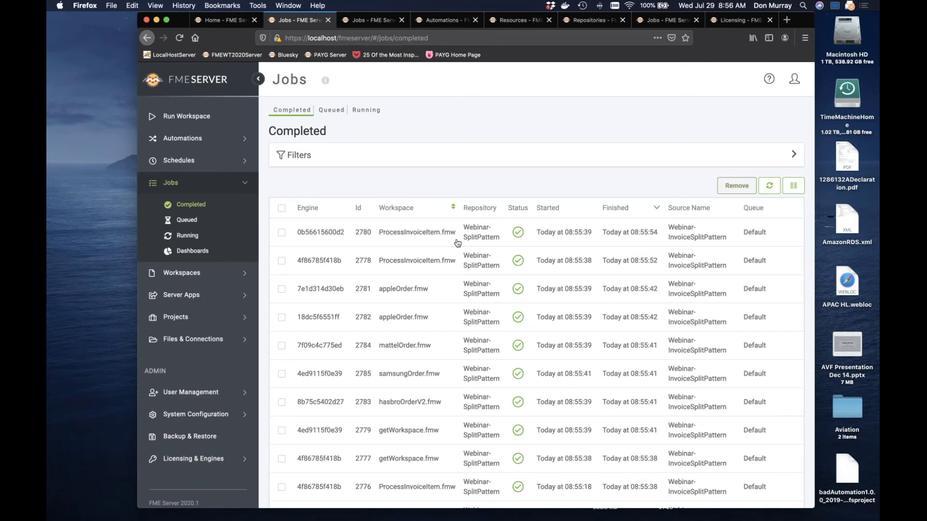
Switch to Finder, bring up the Webinar-EnterpriseIntegration folder, and open manufacturerWorkspaceMap.csv in BBEdit to examine the manufacturer-to-workspace mapping
key("super+Tab")
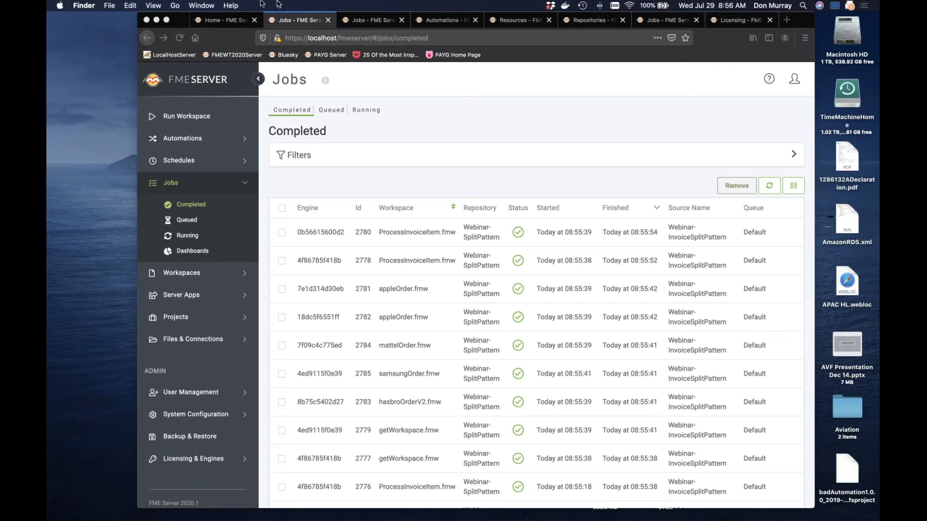
left_click(200, 6)
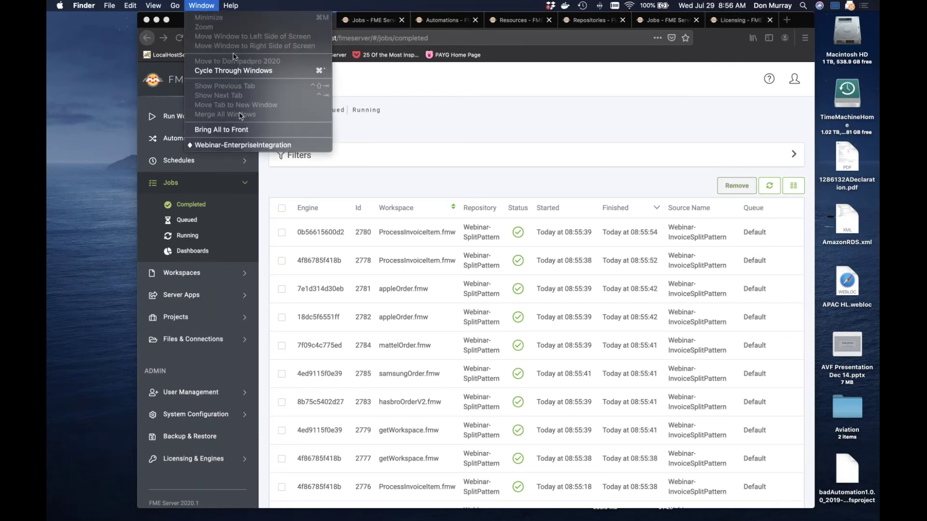
left_click(230, 146)
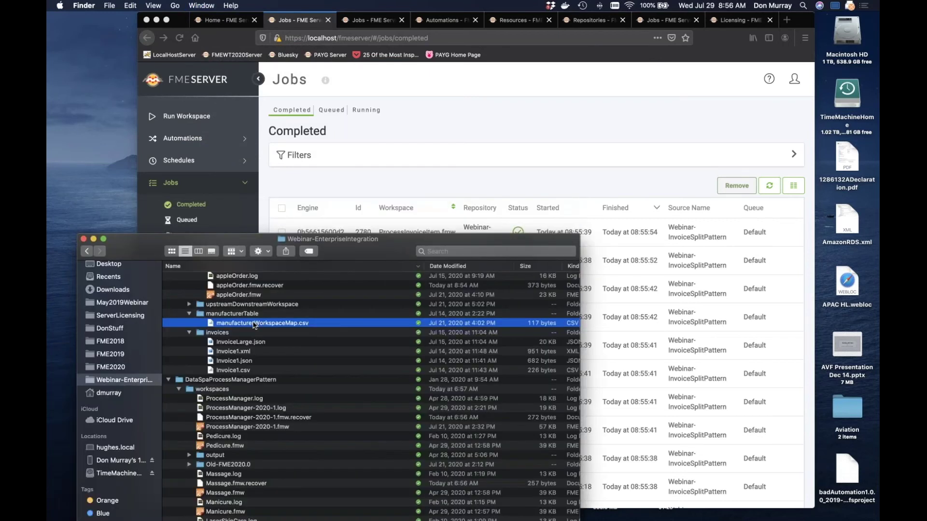
right_click(254, 326)
mouse_move(352, 130)
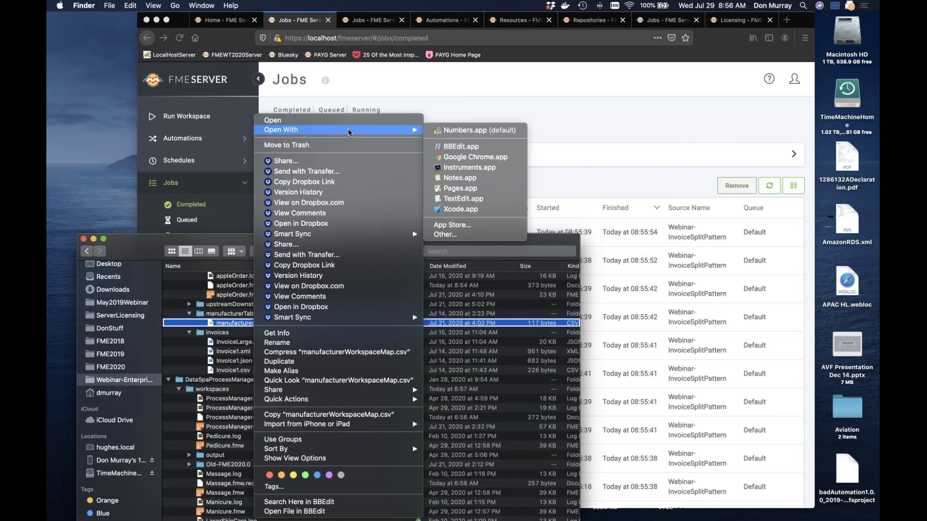
left_click(466, 148)
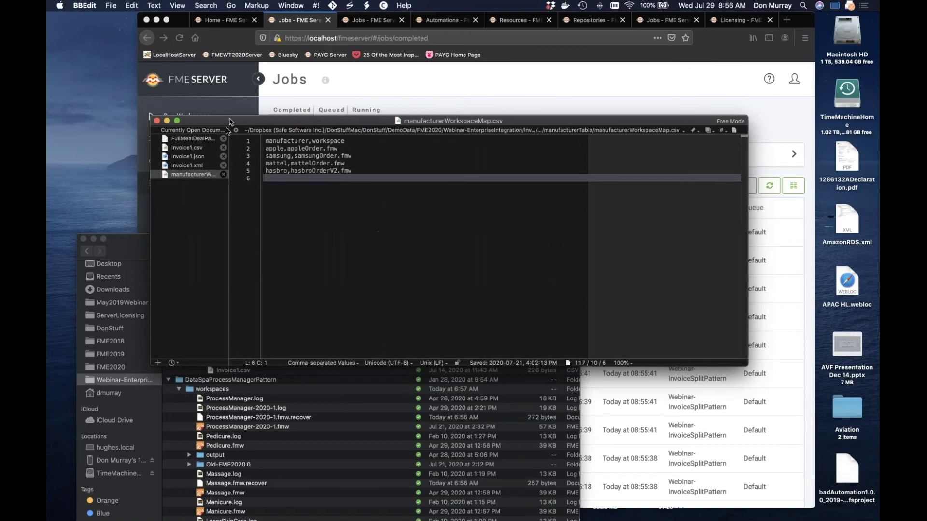
Minimise the manufacturerWorkspaceMap.csv and Webinar-EnterpriseIntegration windows, and switch to the full-screen presentation slides
left_click(167, 122)
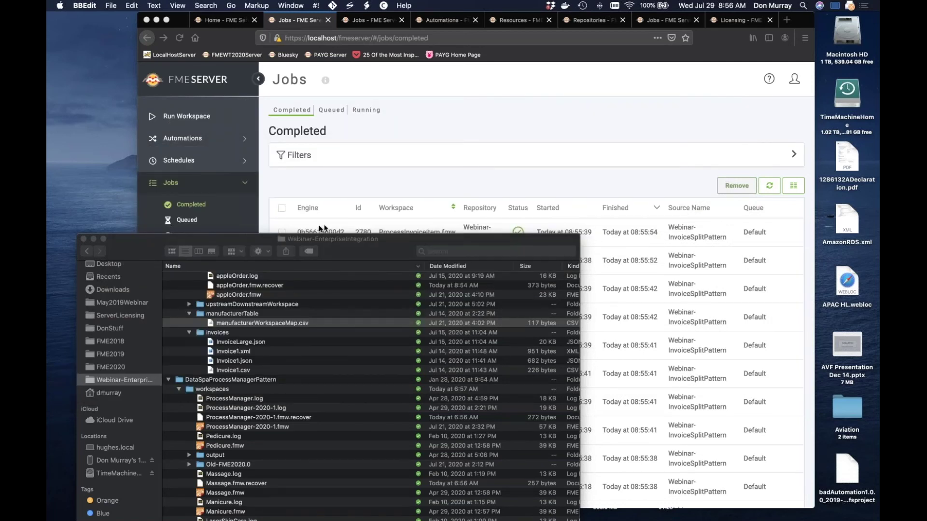
left_click_drag(343, 244, 450, 166)
double_click(449, 166)
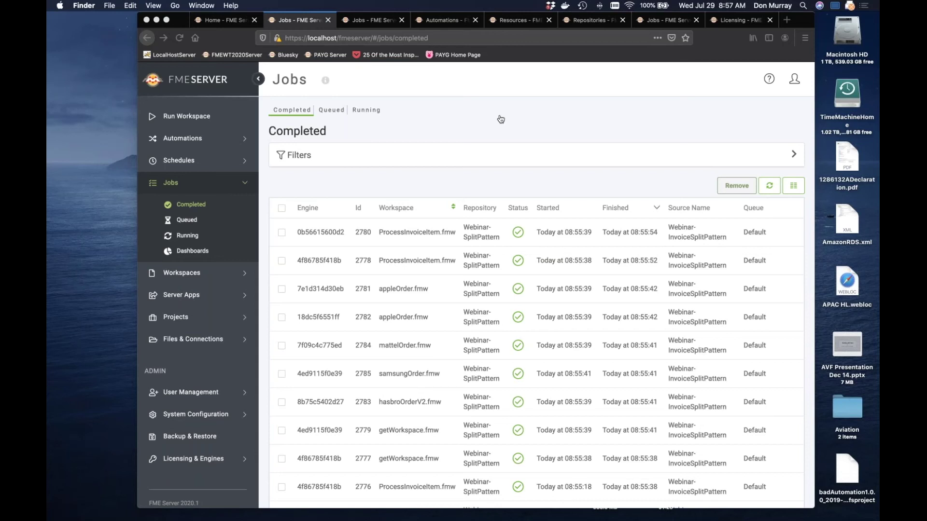
key("ctrl+Right")
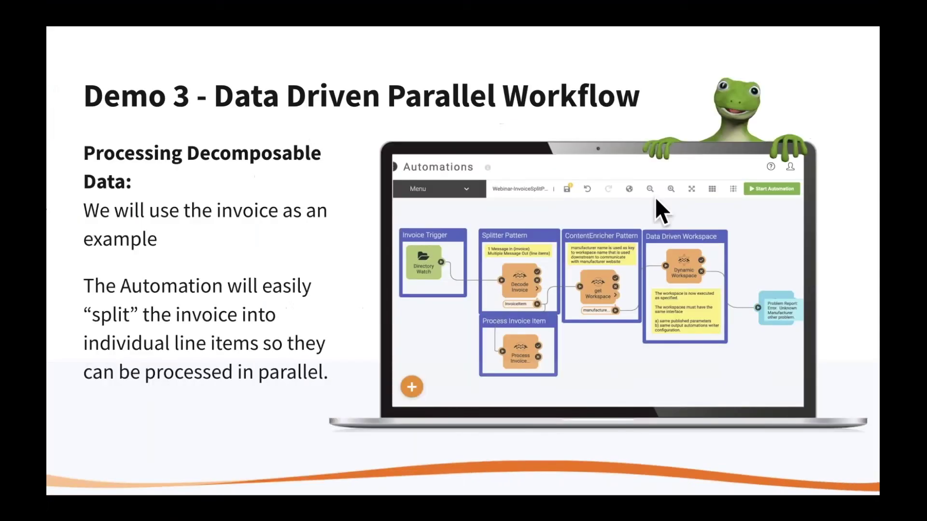